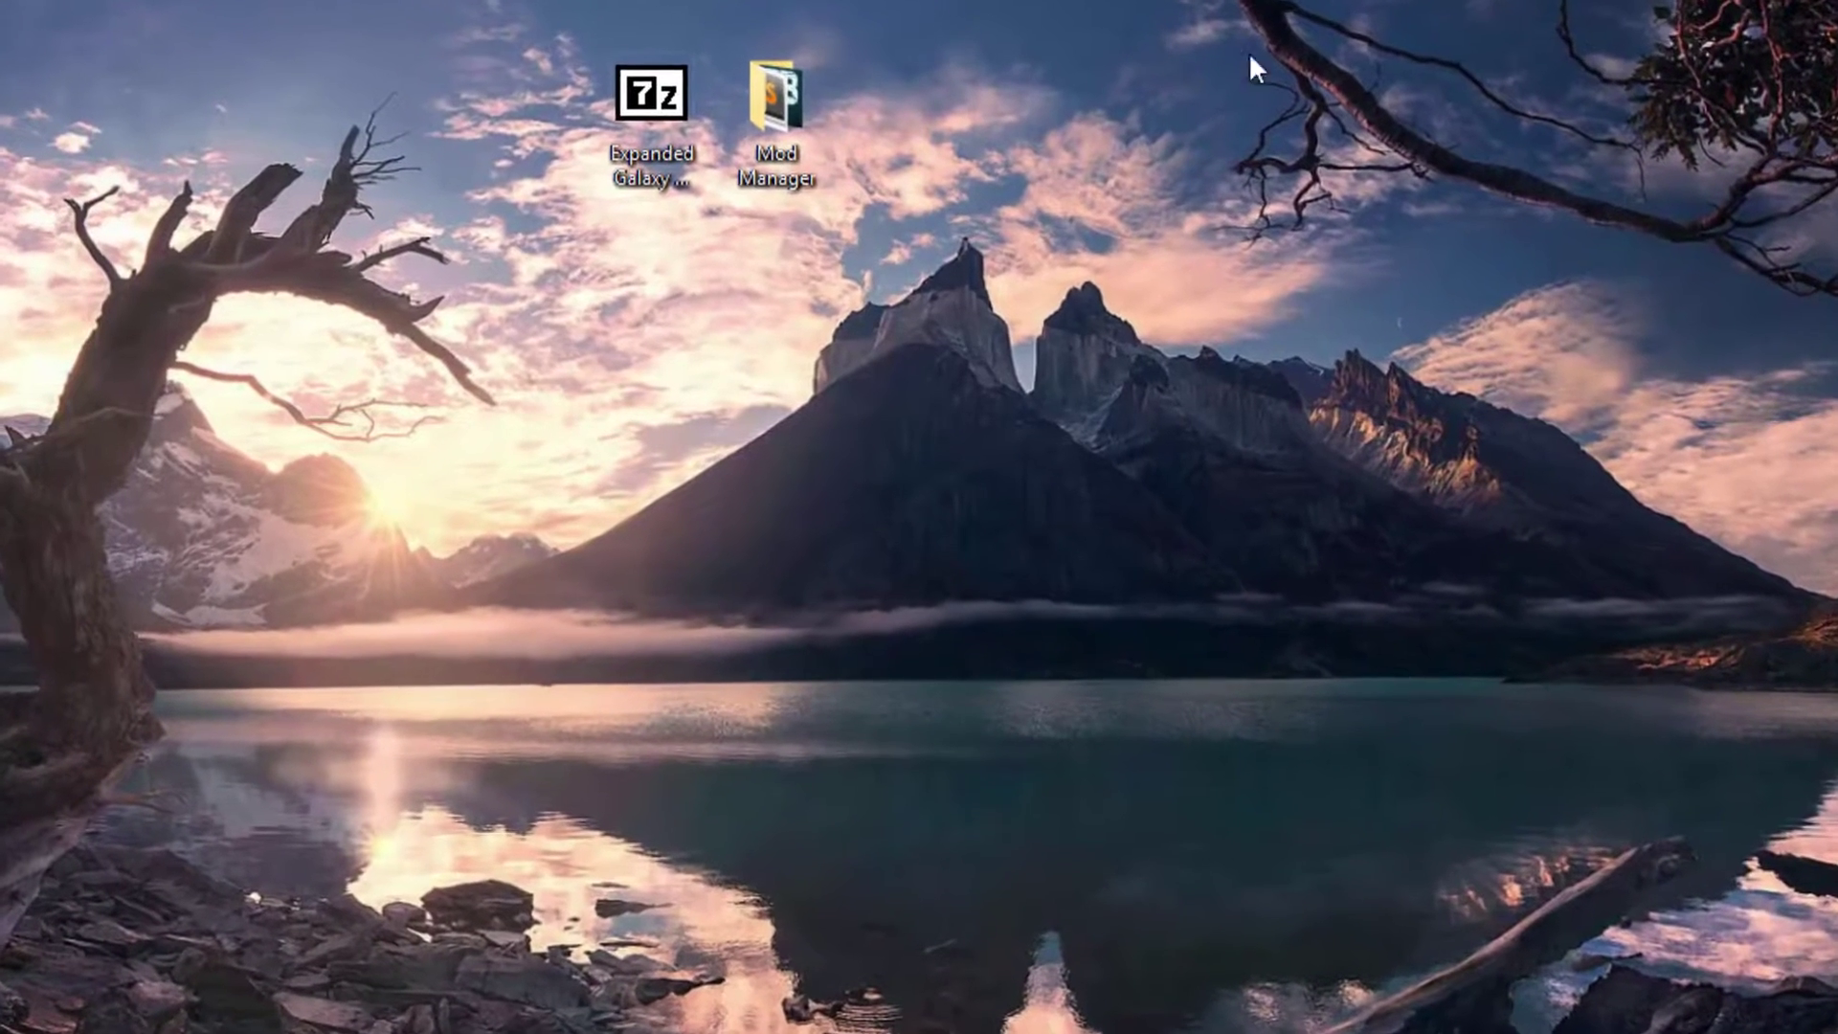
Step: Select the Expanded Galaxy Mod archive and the Mod Manager folder on the desktop
click(646, 175)
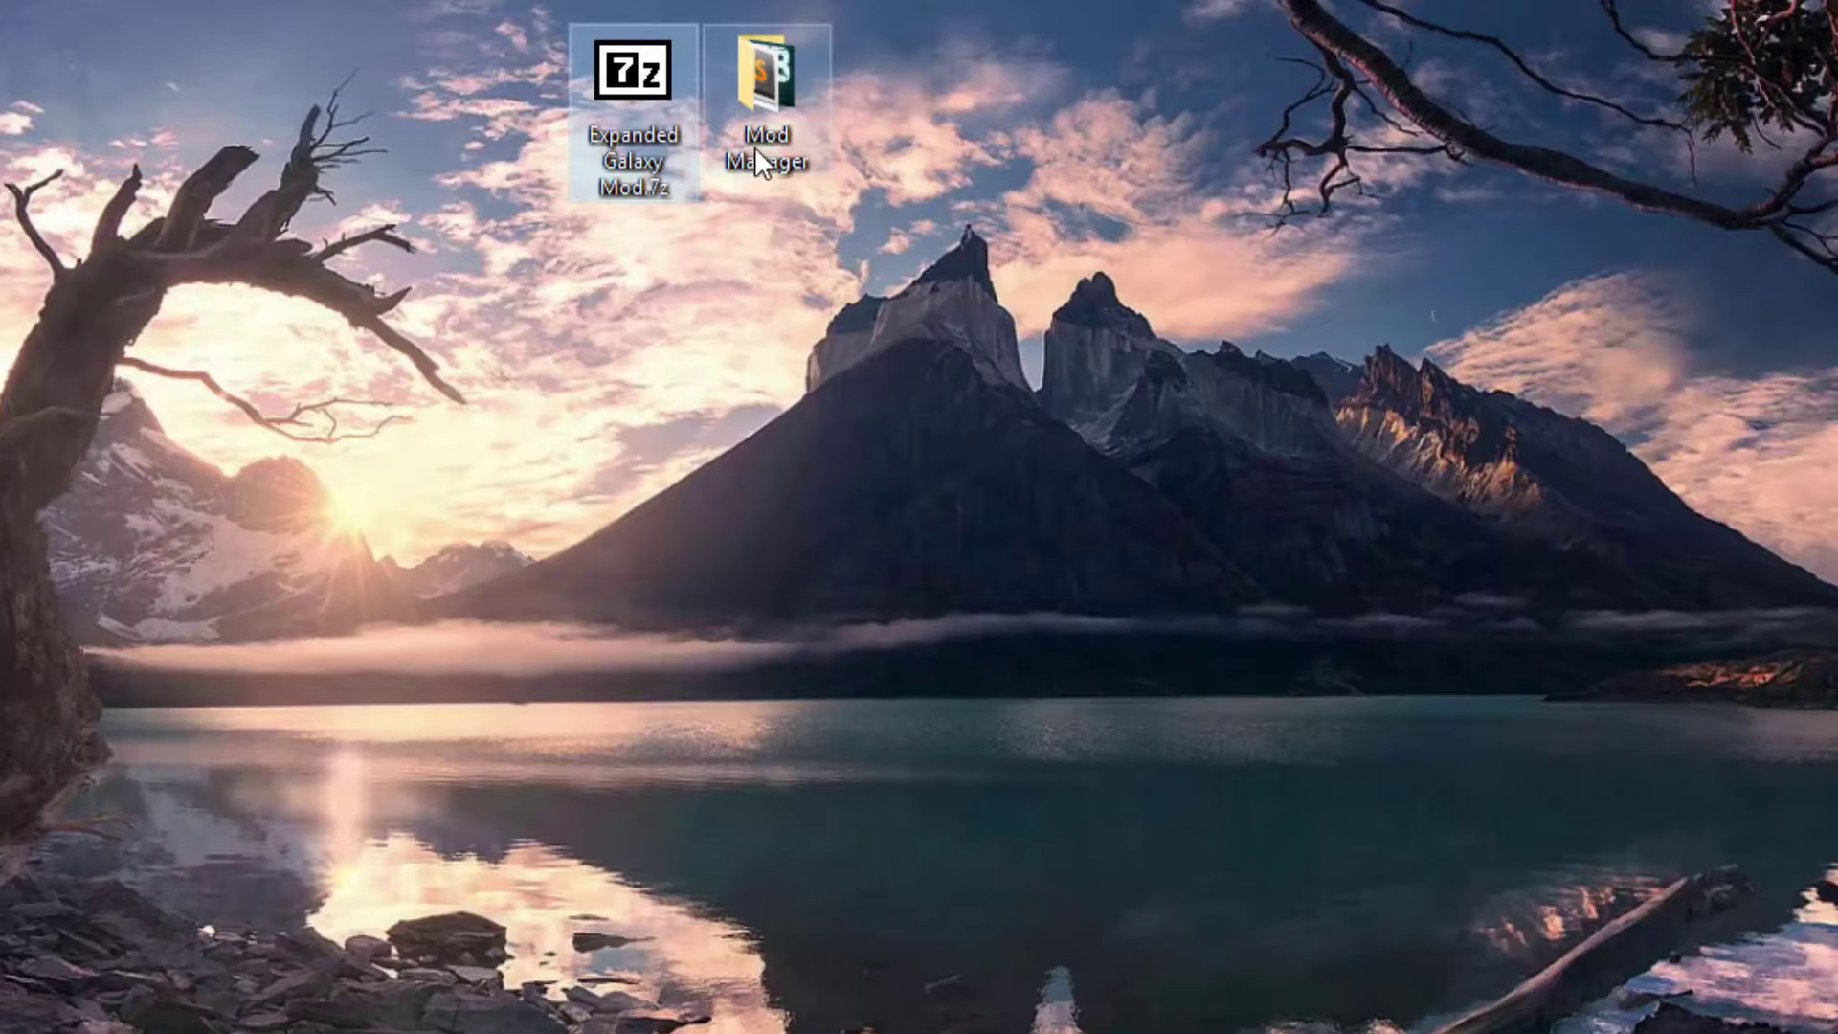
click(727, 326)
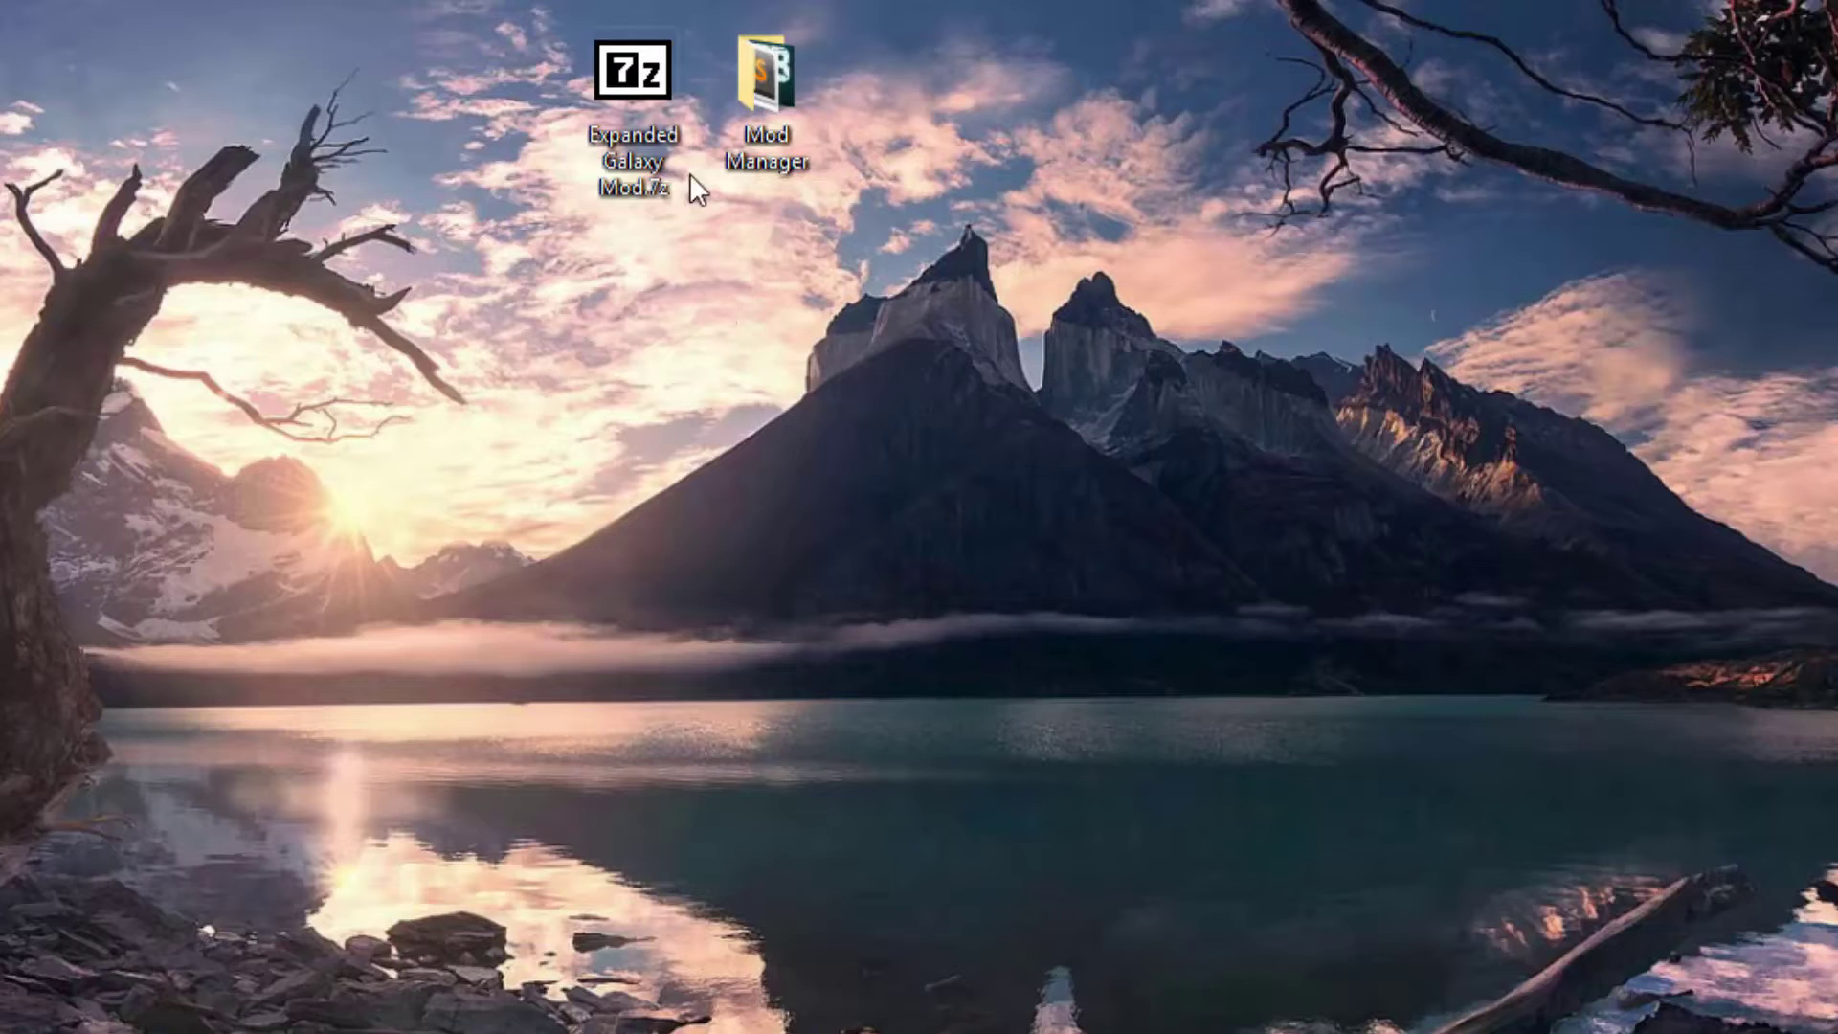
click(662, 174)
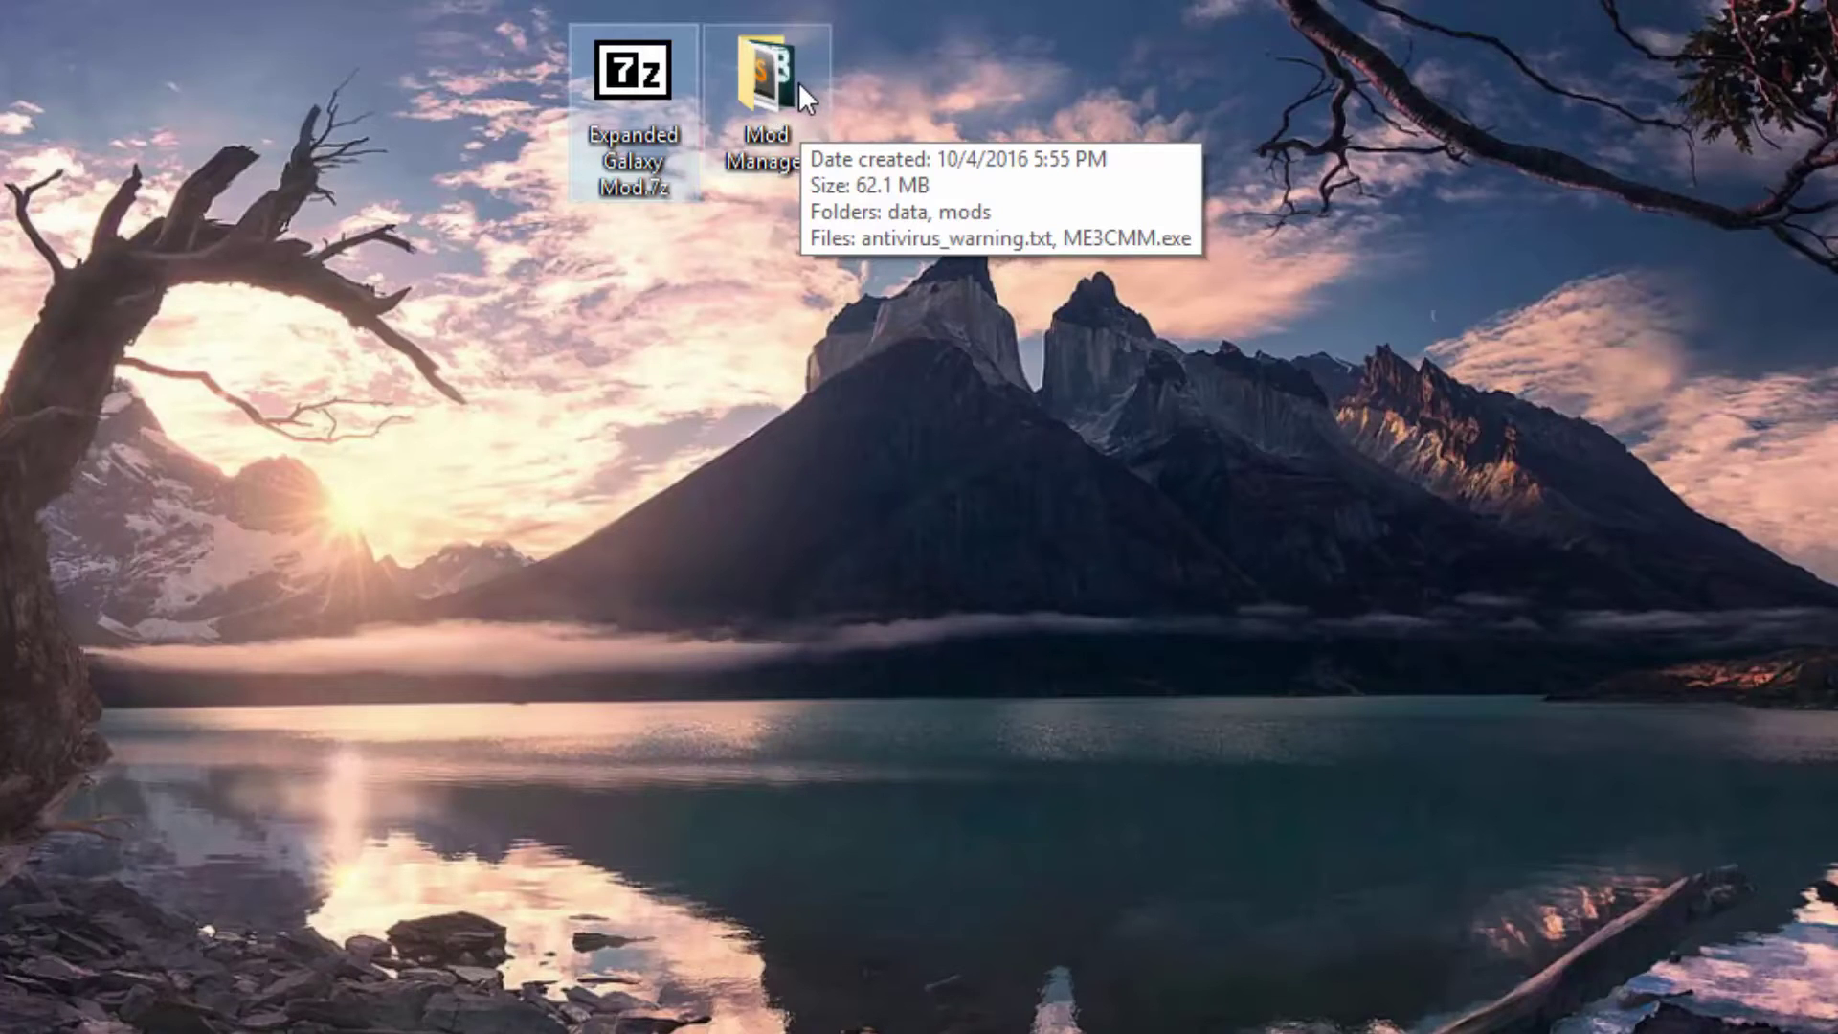
click(789, 106)
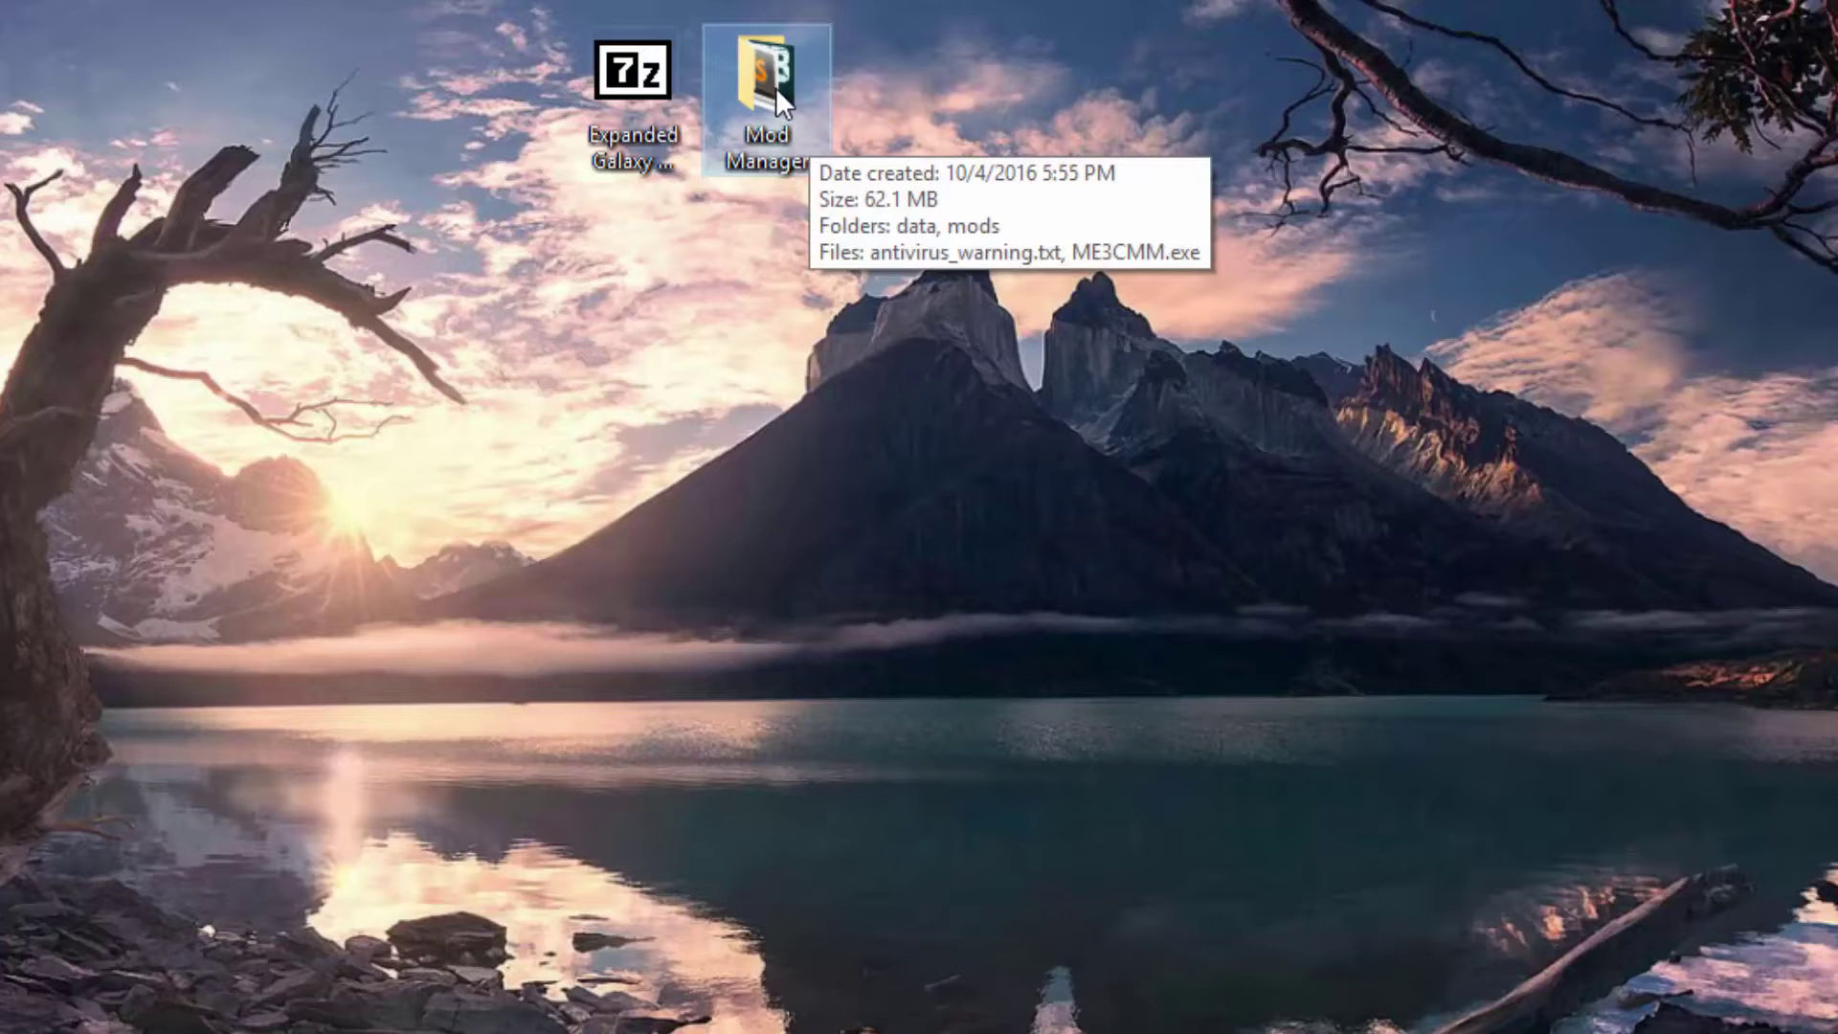
click(657, 132)
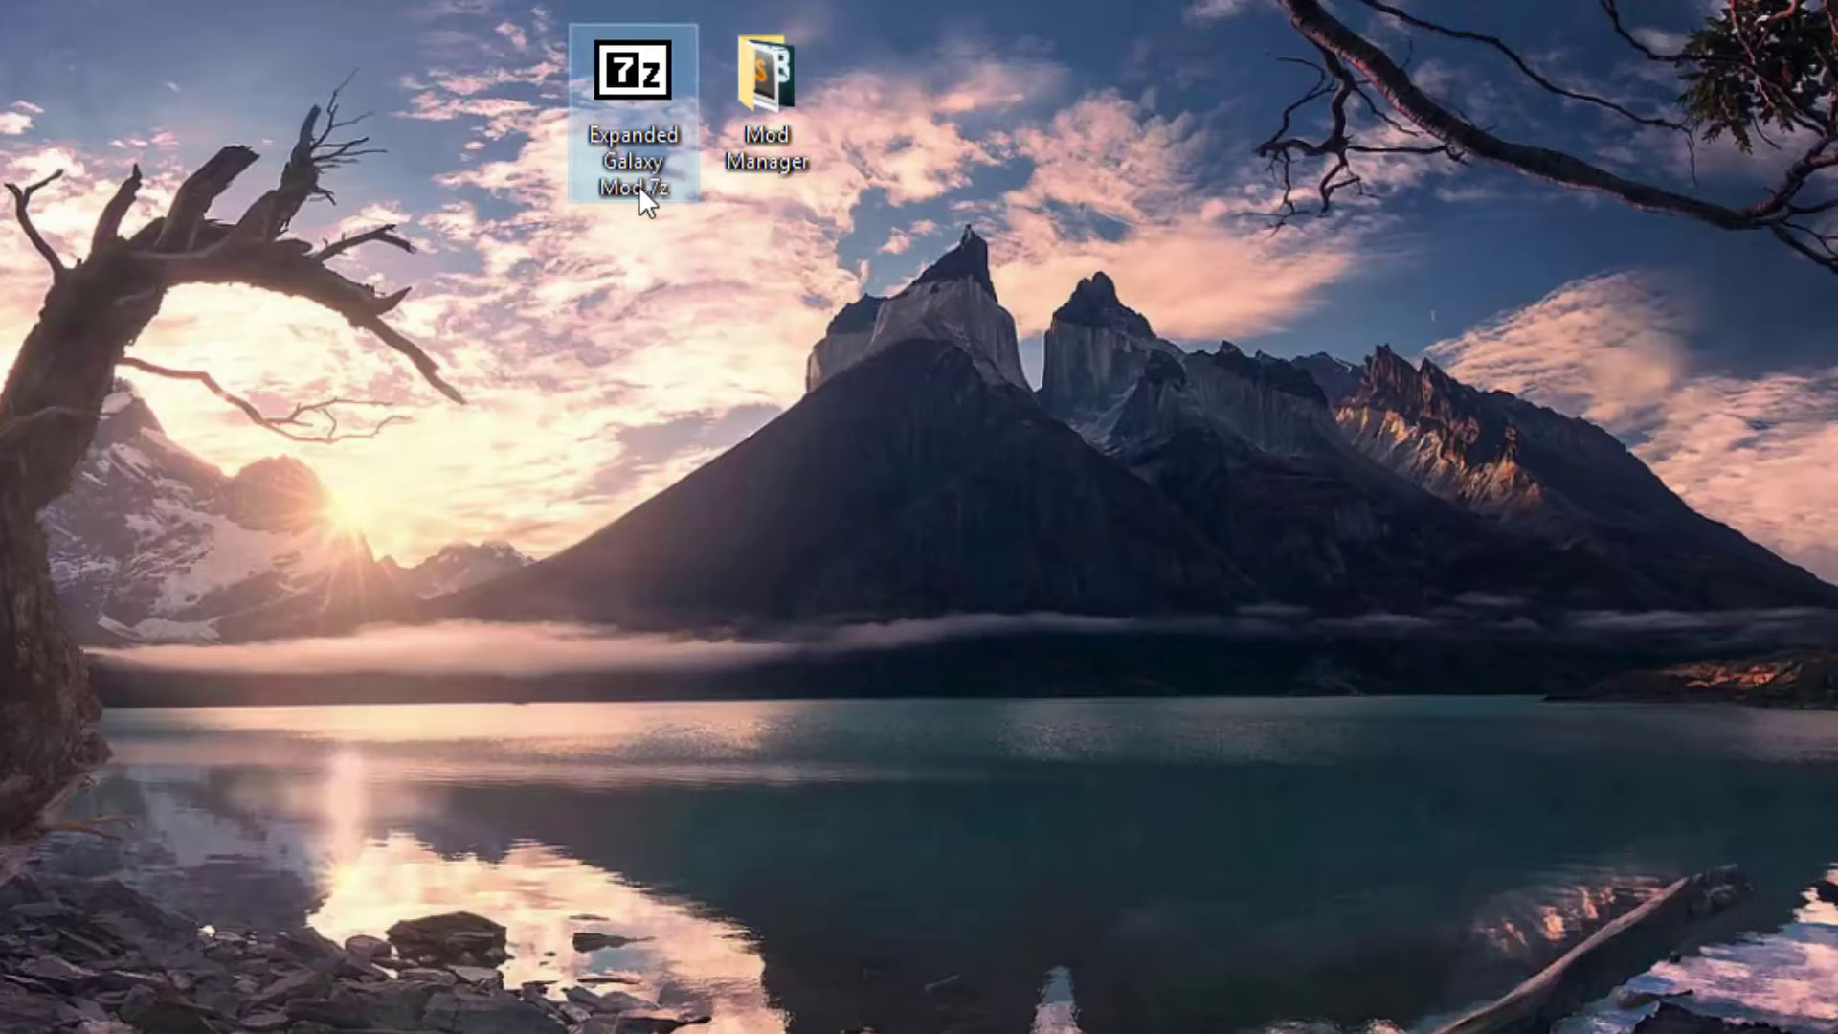
click(771, 149)
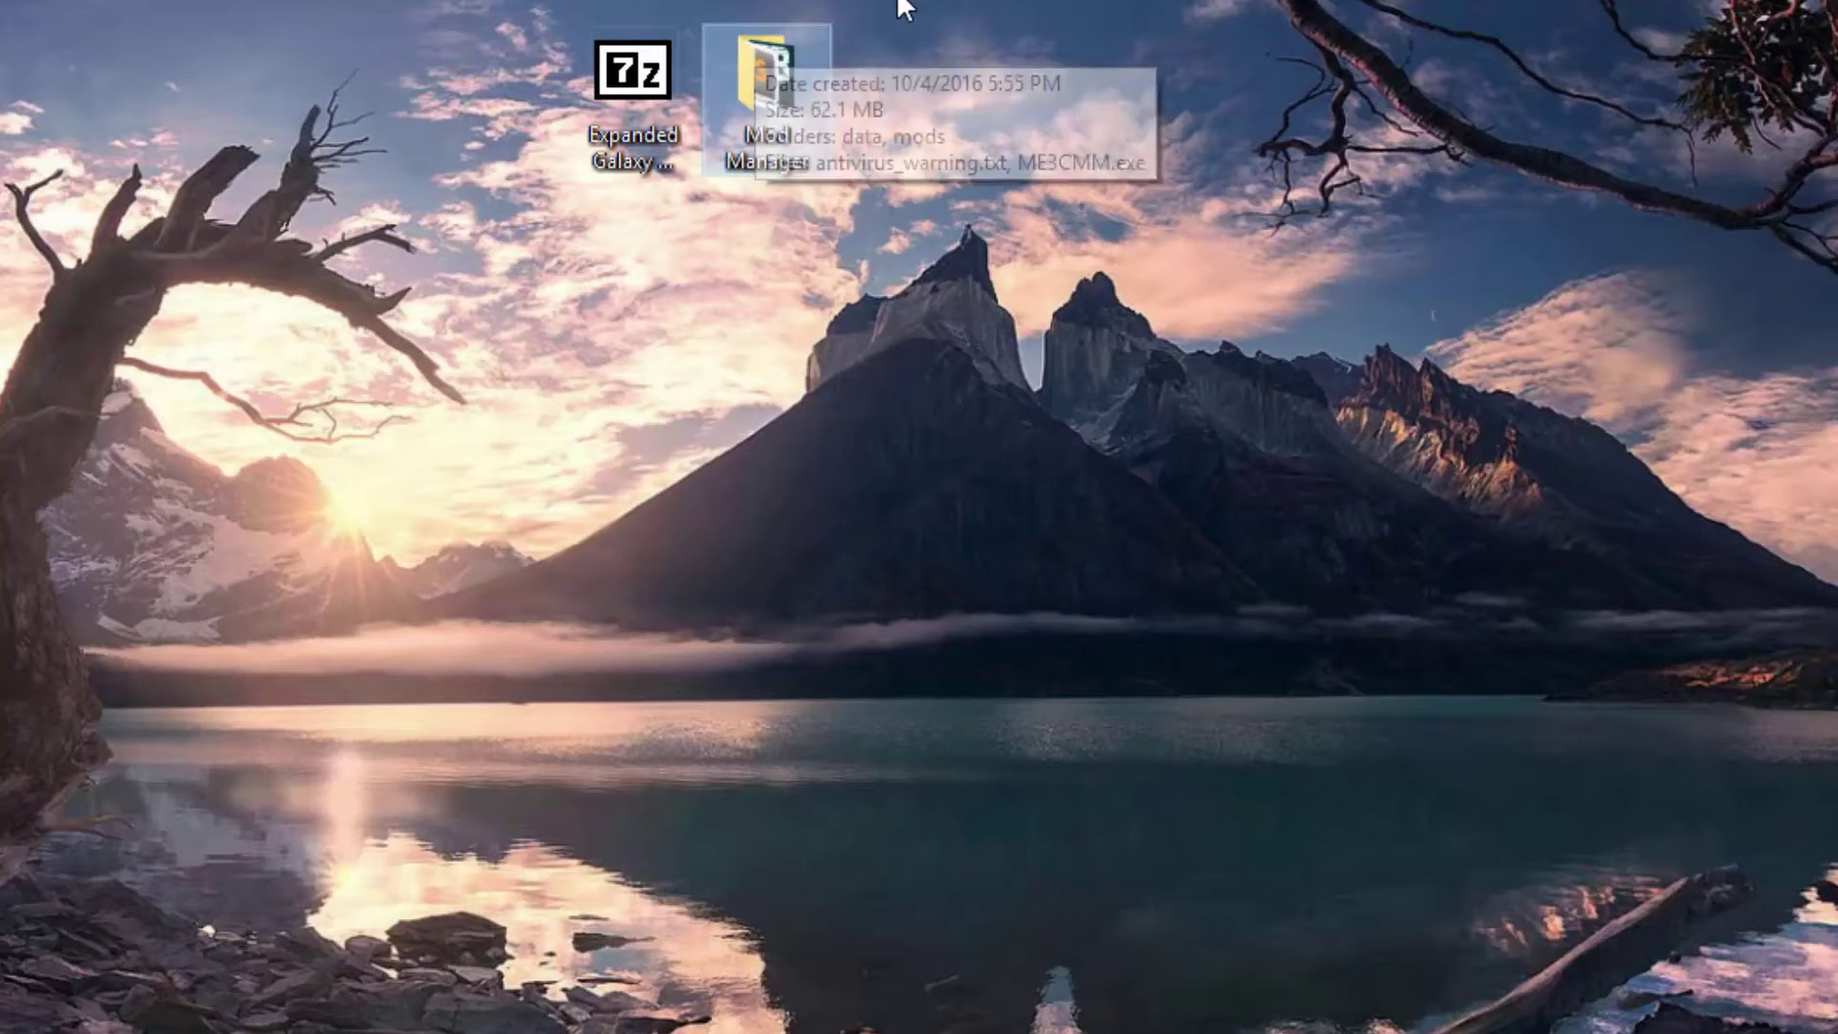
Step: Open the Mod Manager folder, run ME3CMM.exe and reposition its window
double_click(745, 129)
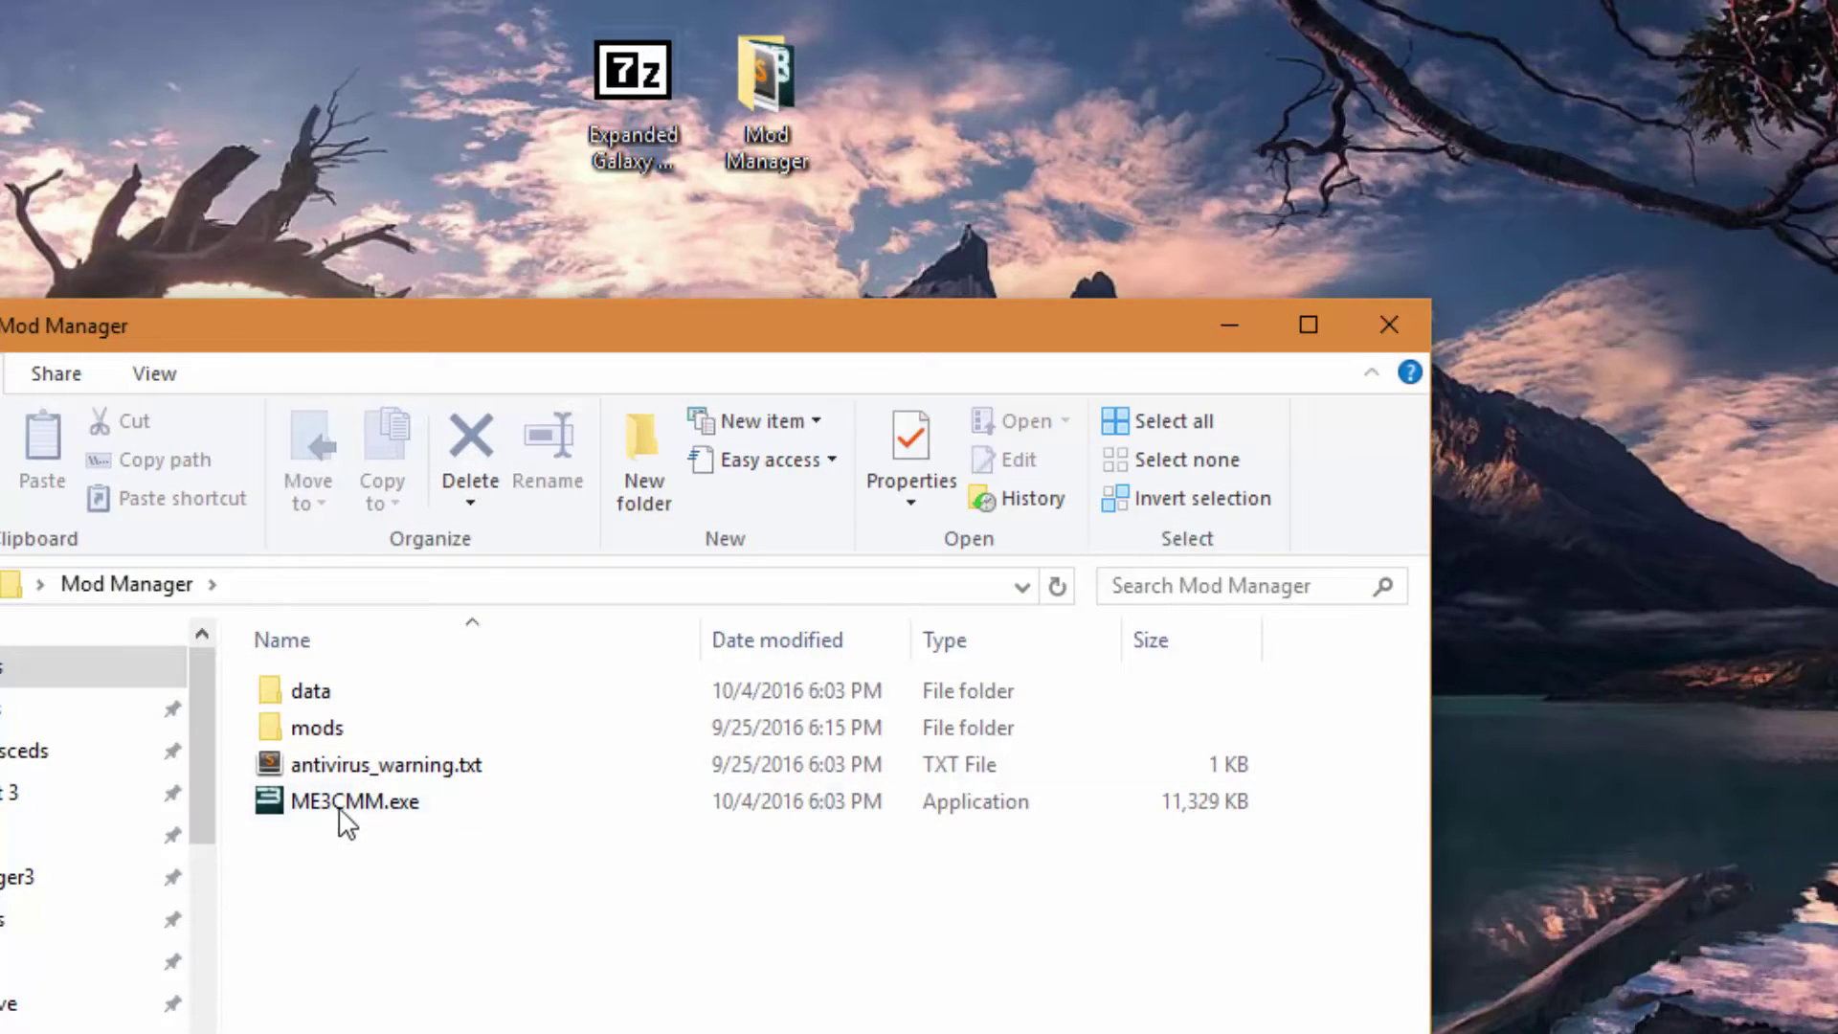
double_click(342, 809)
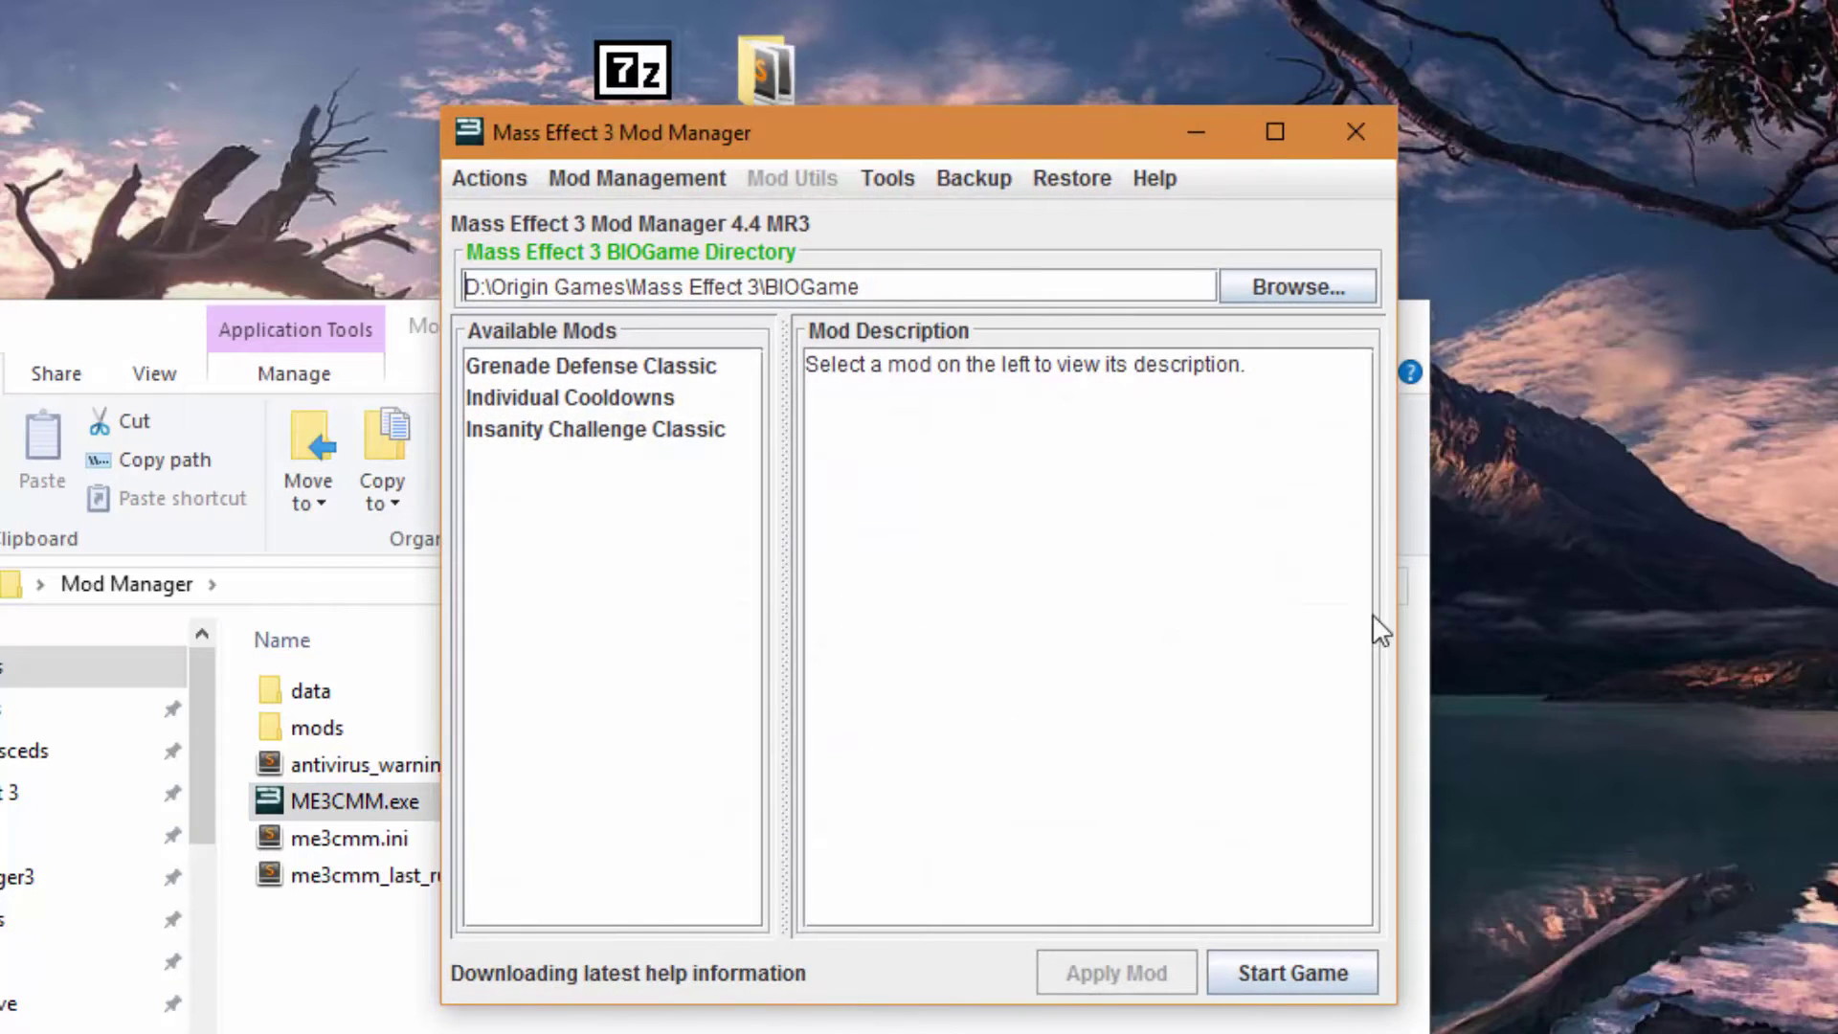
drag(811, 145, 744, 233)
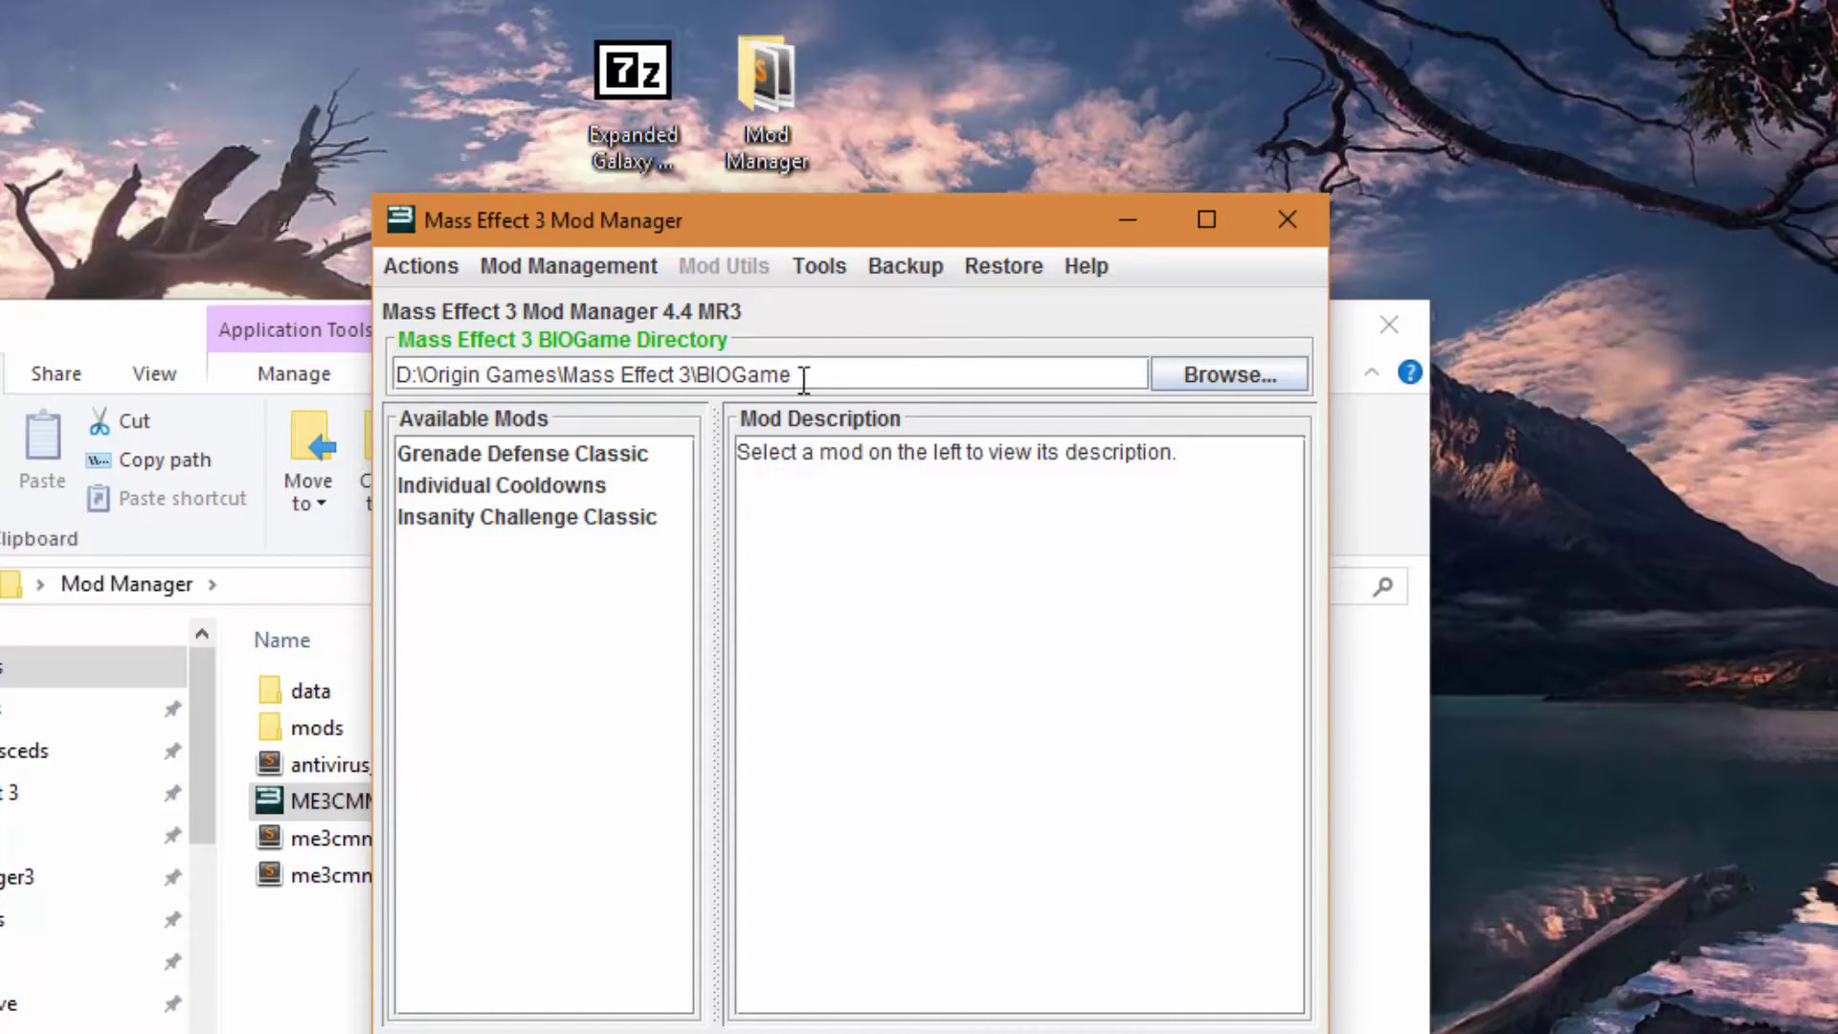
Step: Set D:\Origin Games\Mass Effect 3\BIOGame as the BIOGame directory and save it to settings
drag(805, 375, 429, 353)
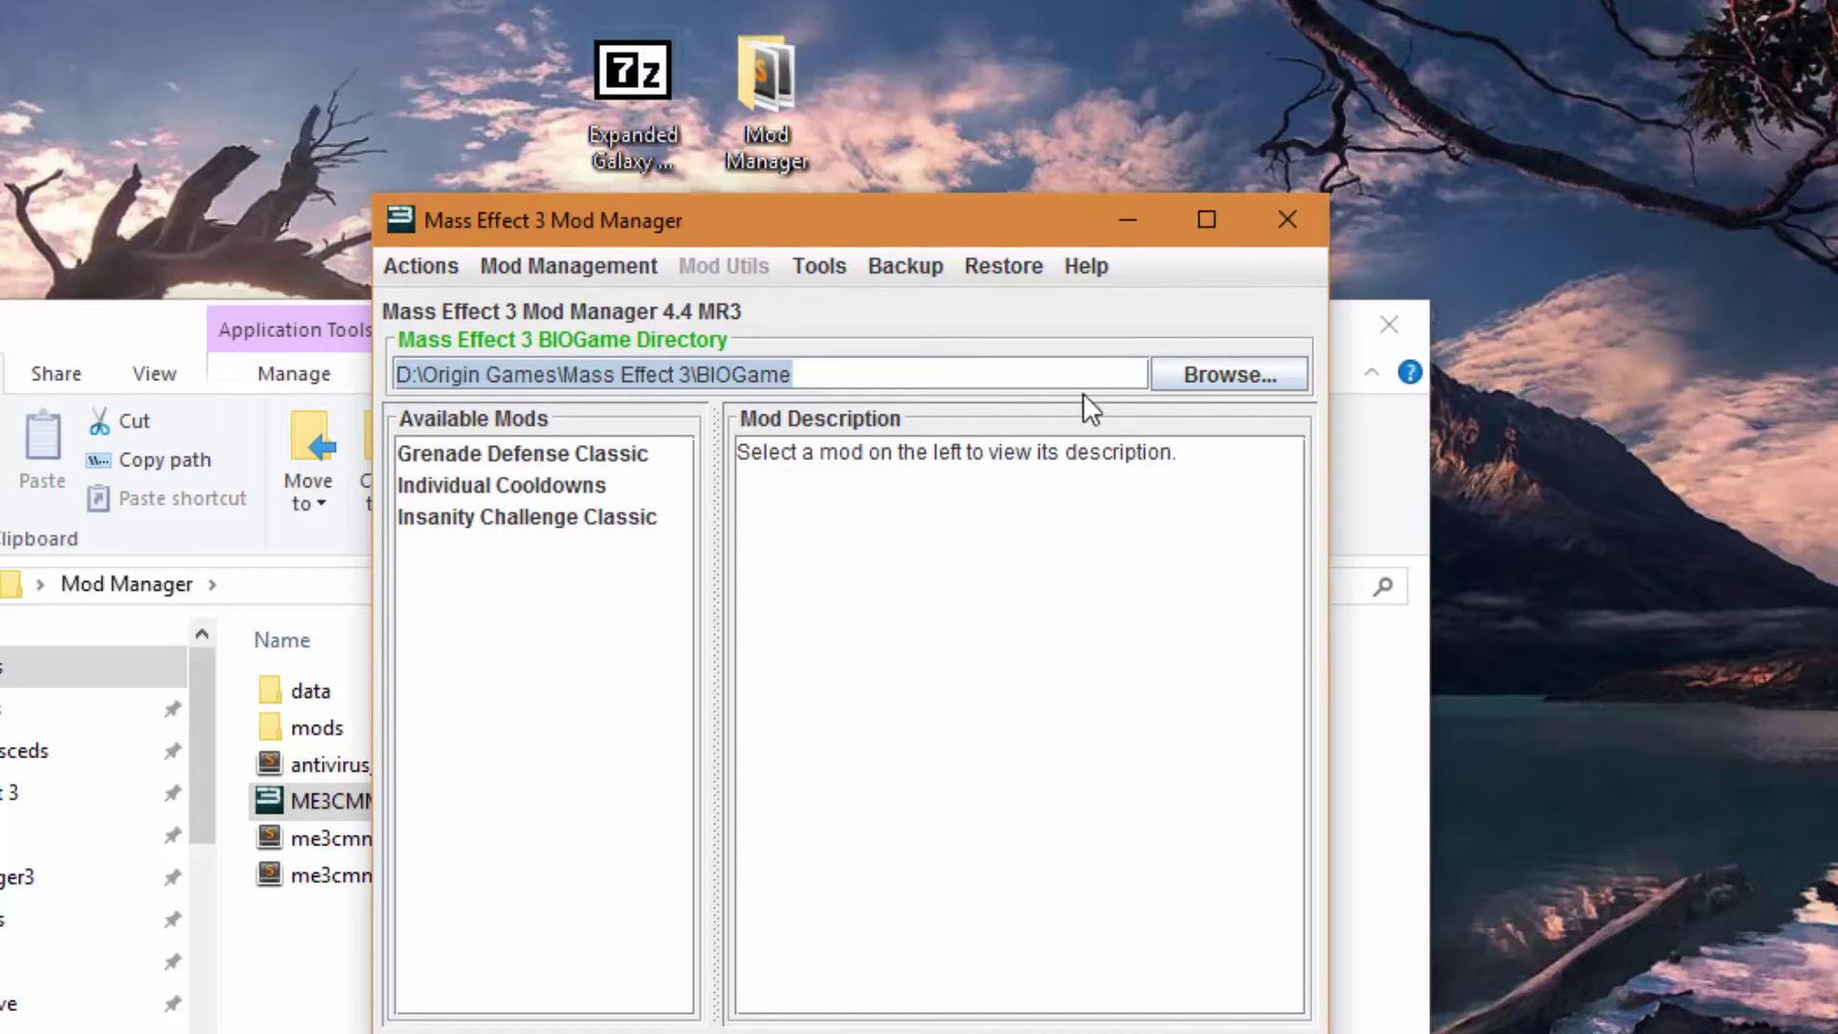
click(1191, 376)
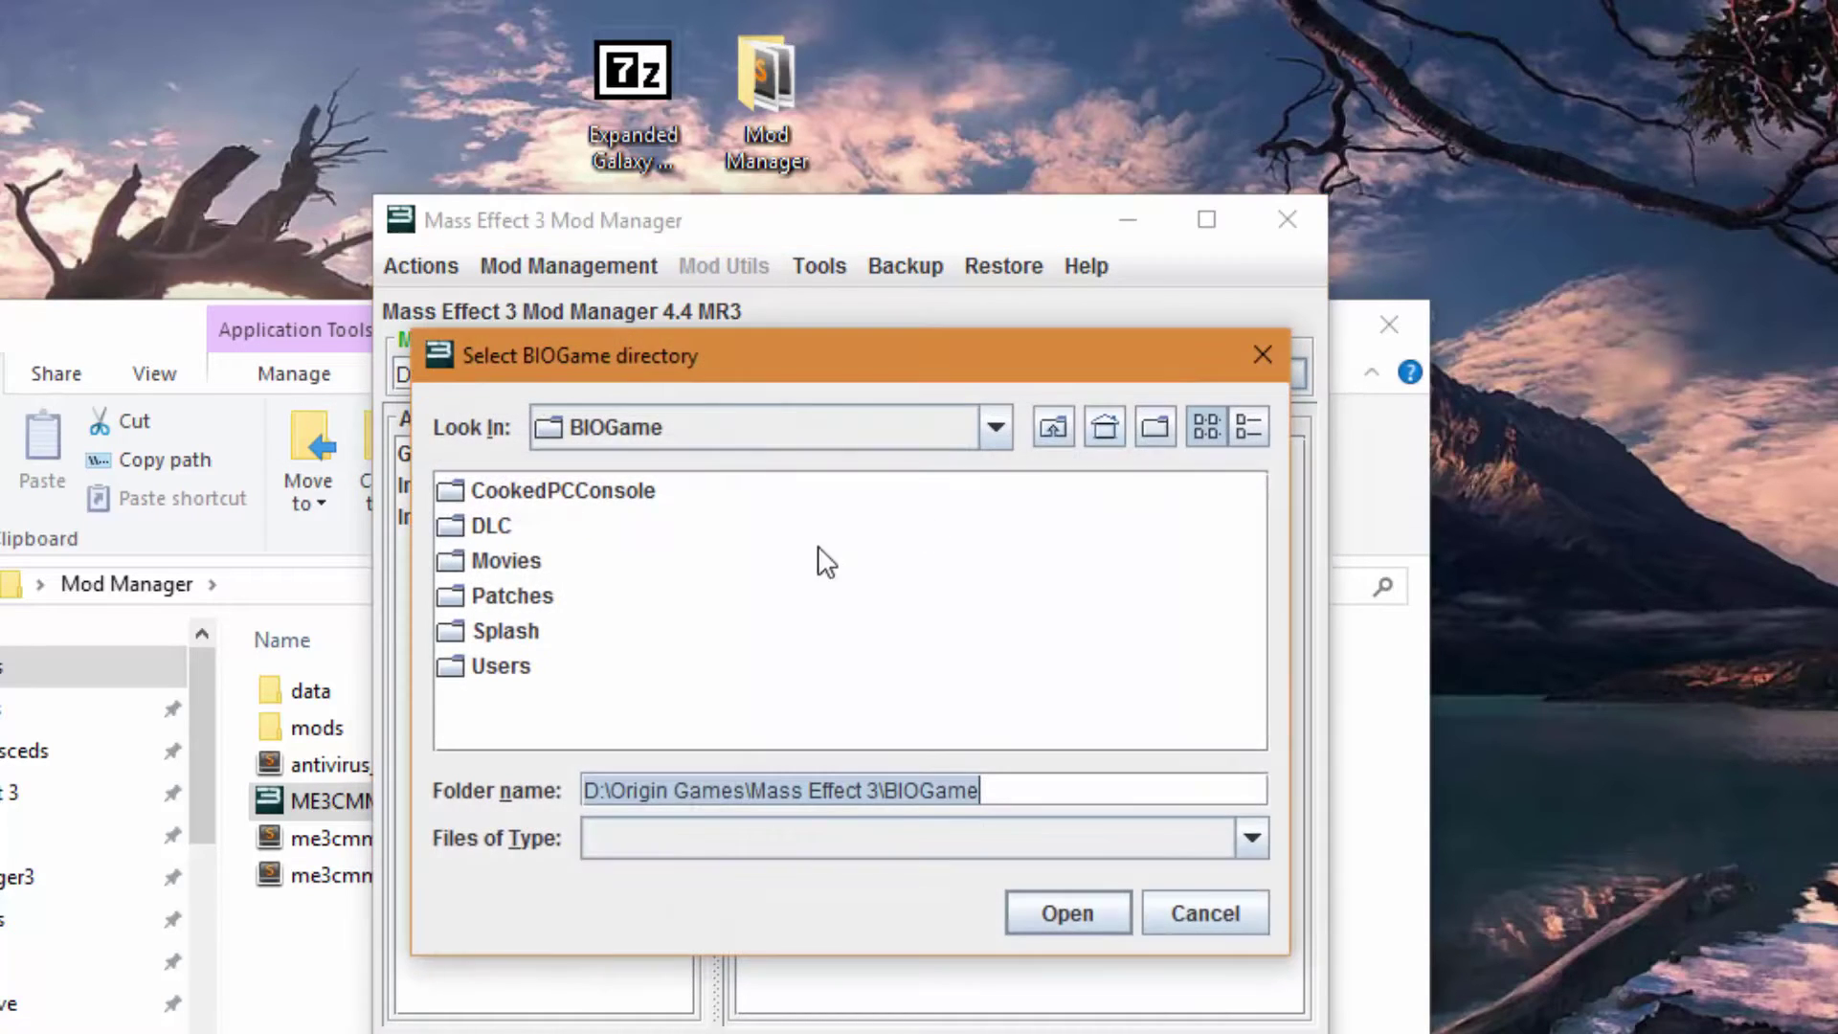
click(993, 428)
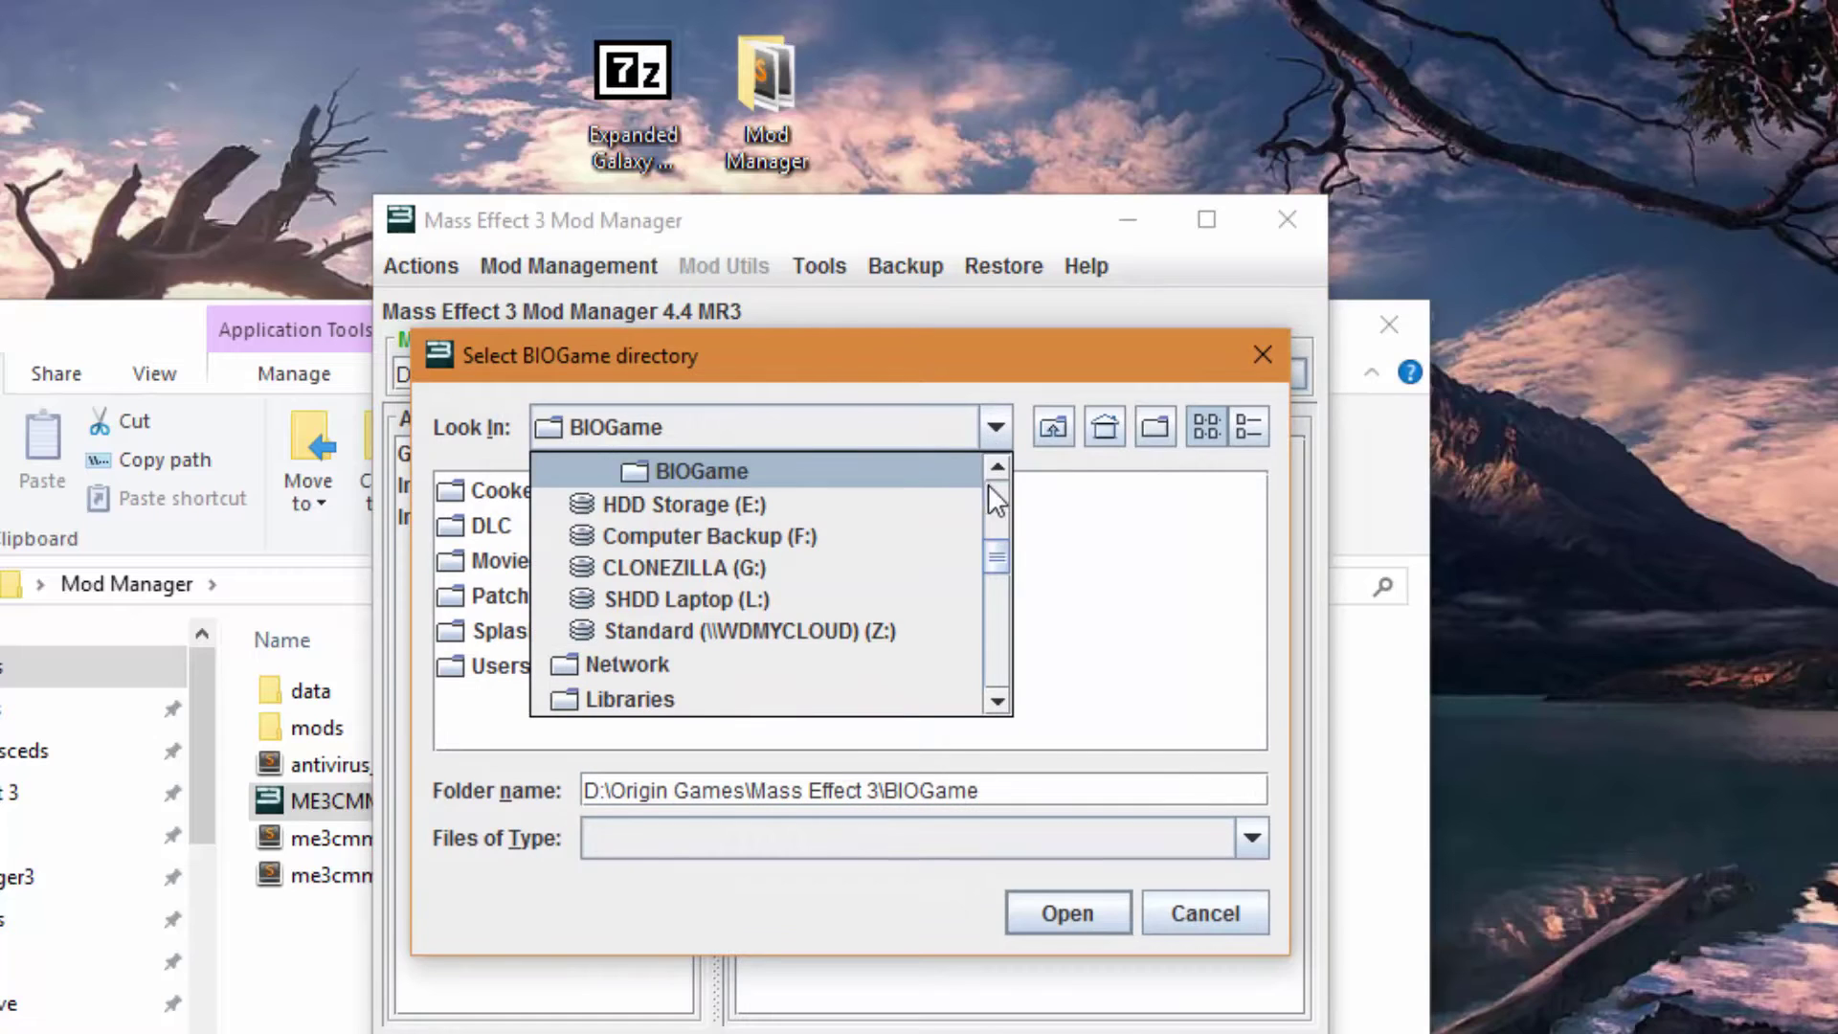
click(996, 473)
click(995, 472)
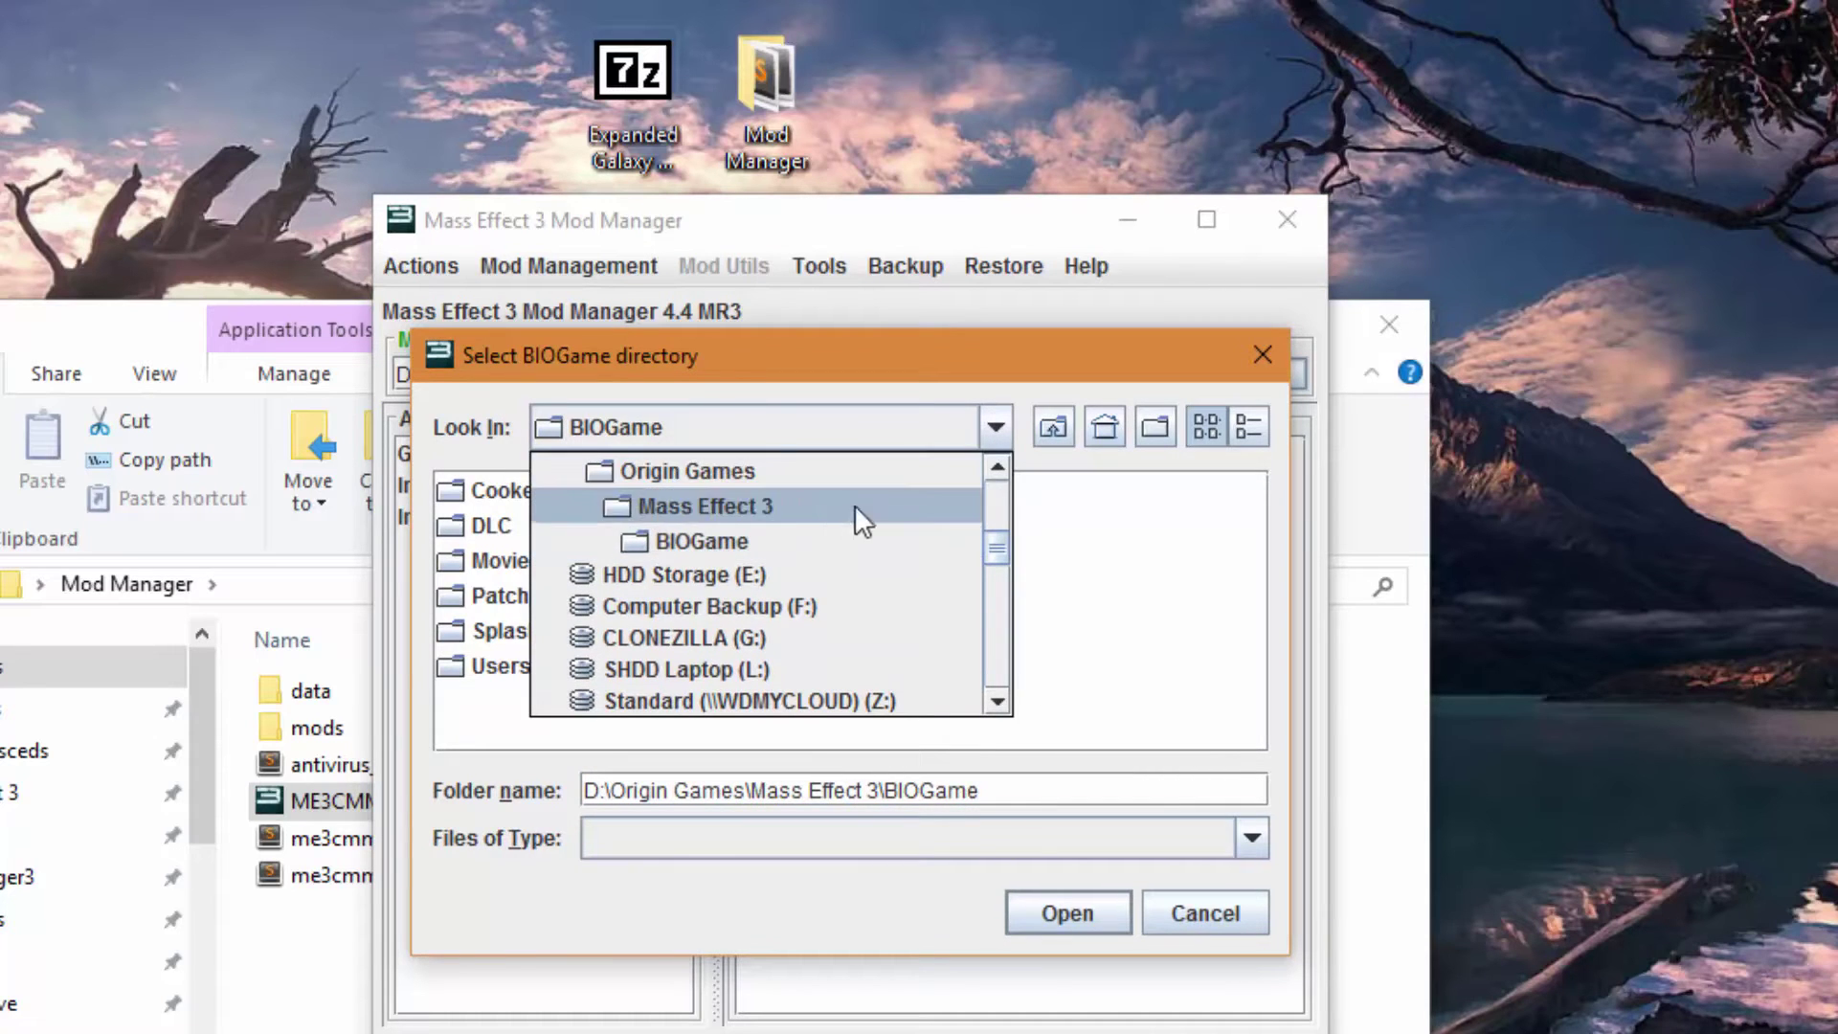
click(698, 542)
click(1055, 917)
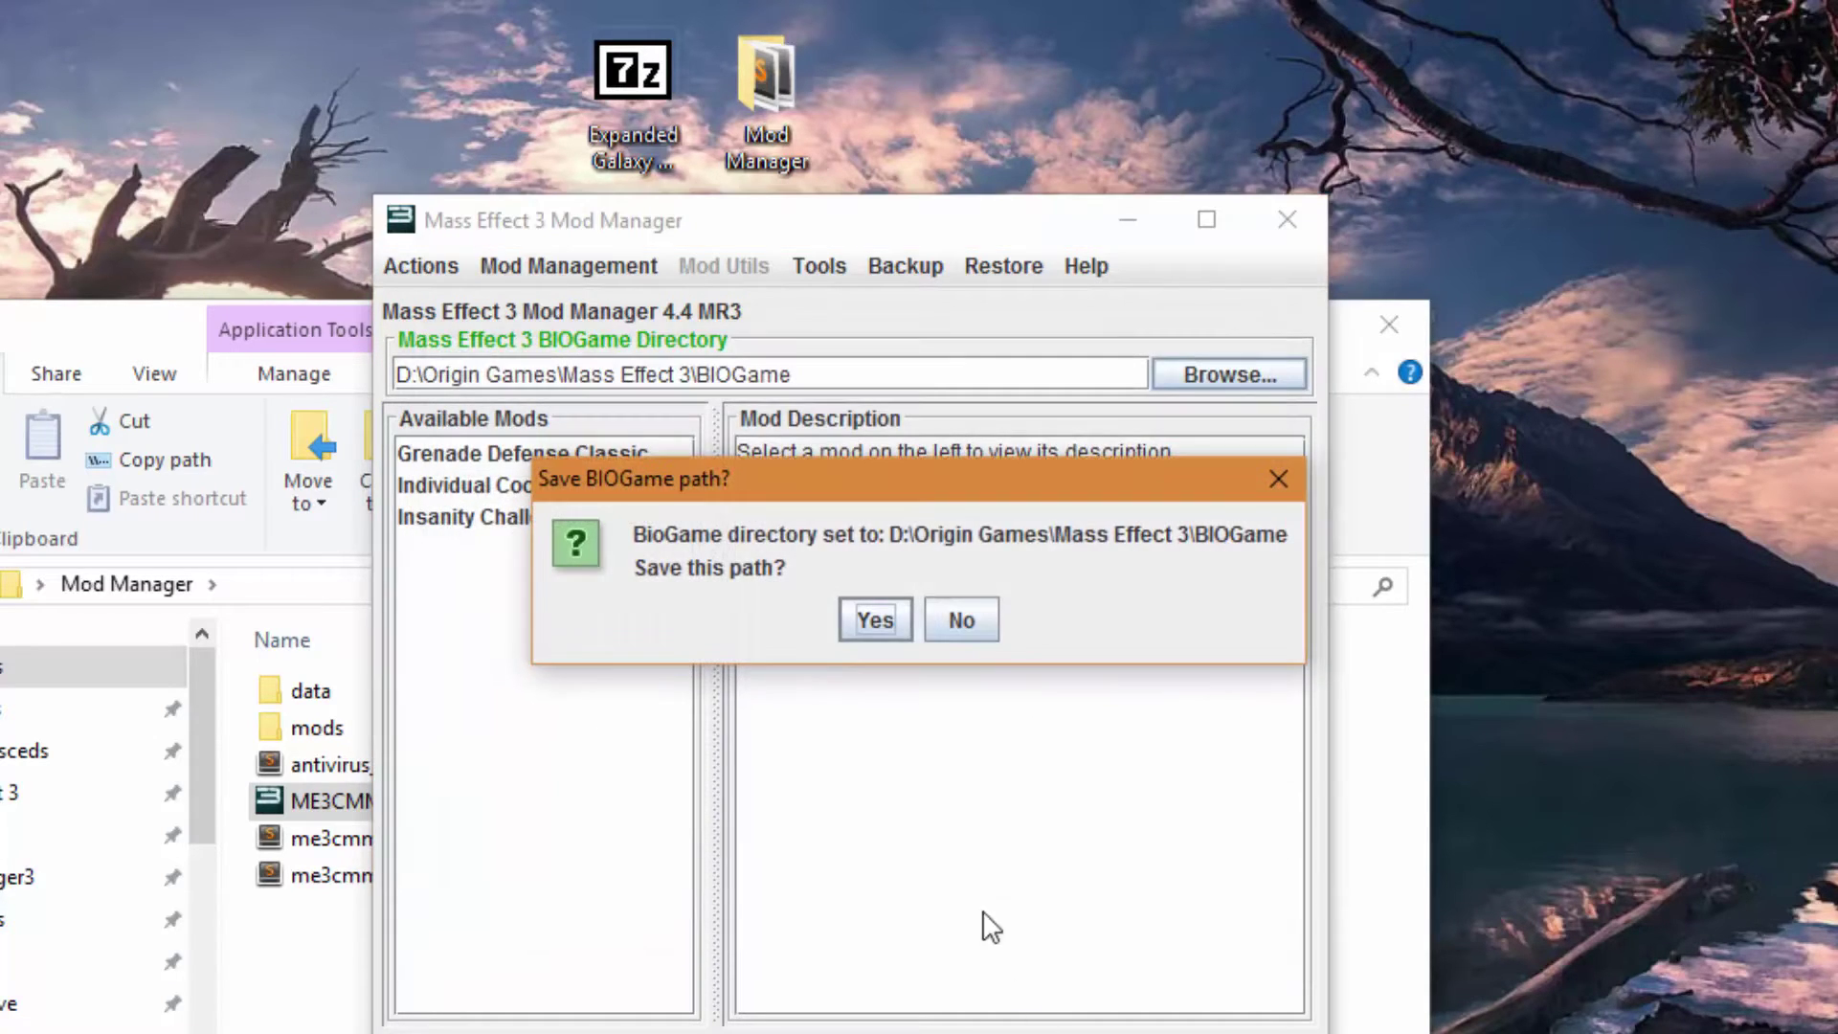
click(874, 620)
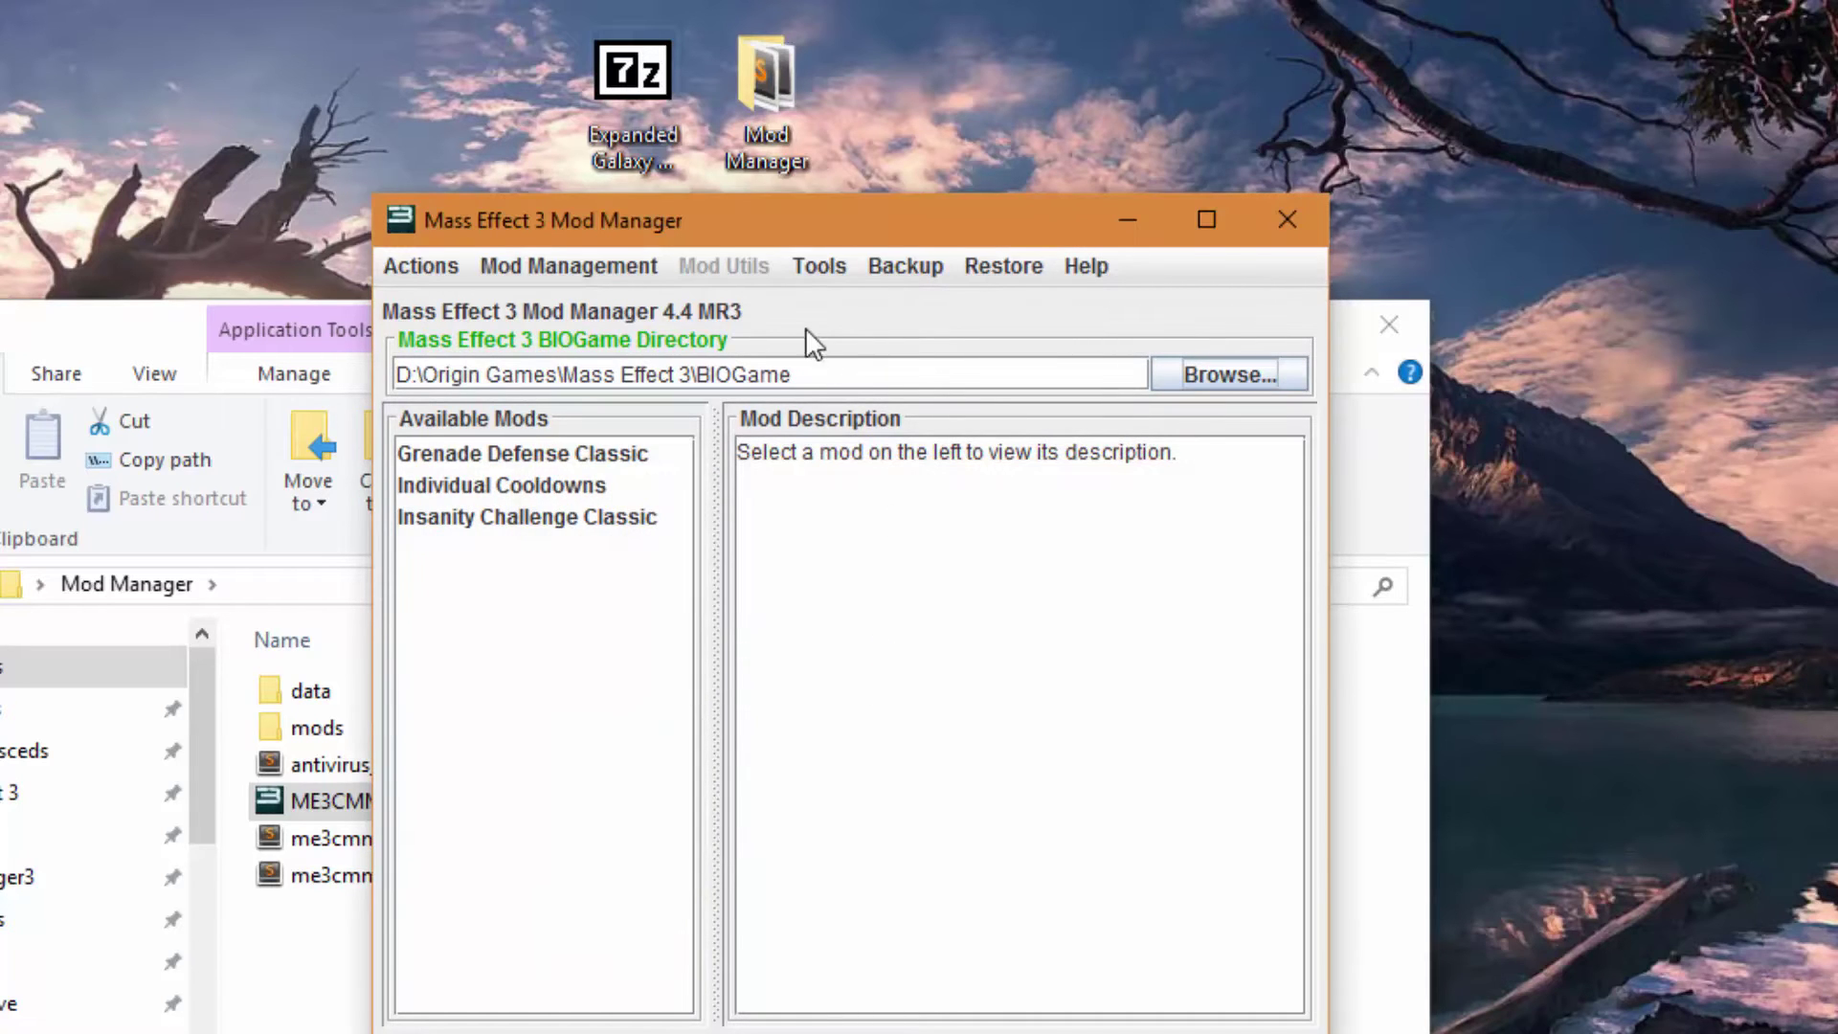
drag(852, 210, 1388, 9)
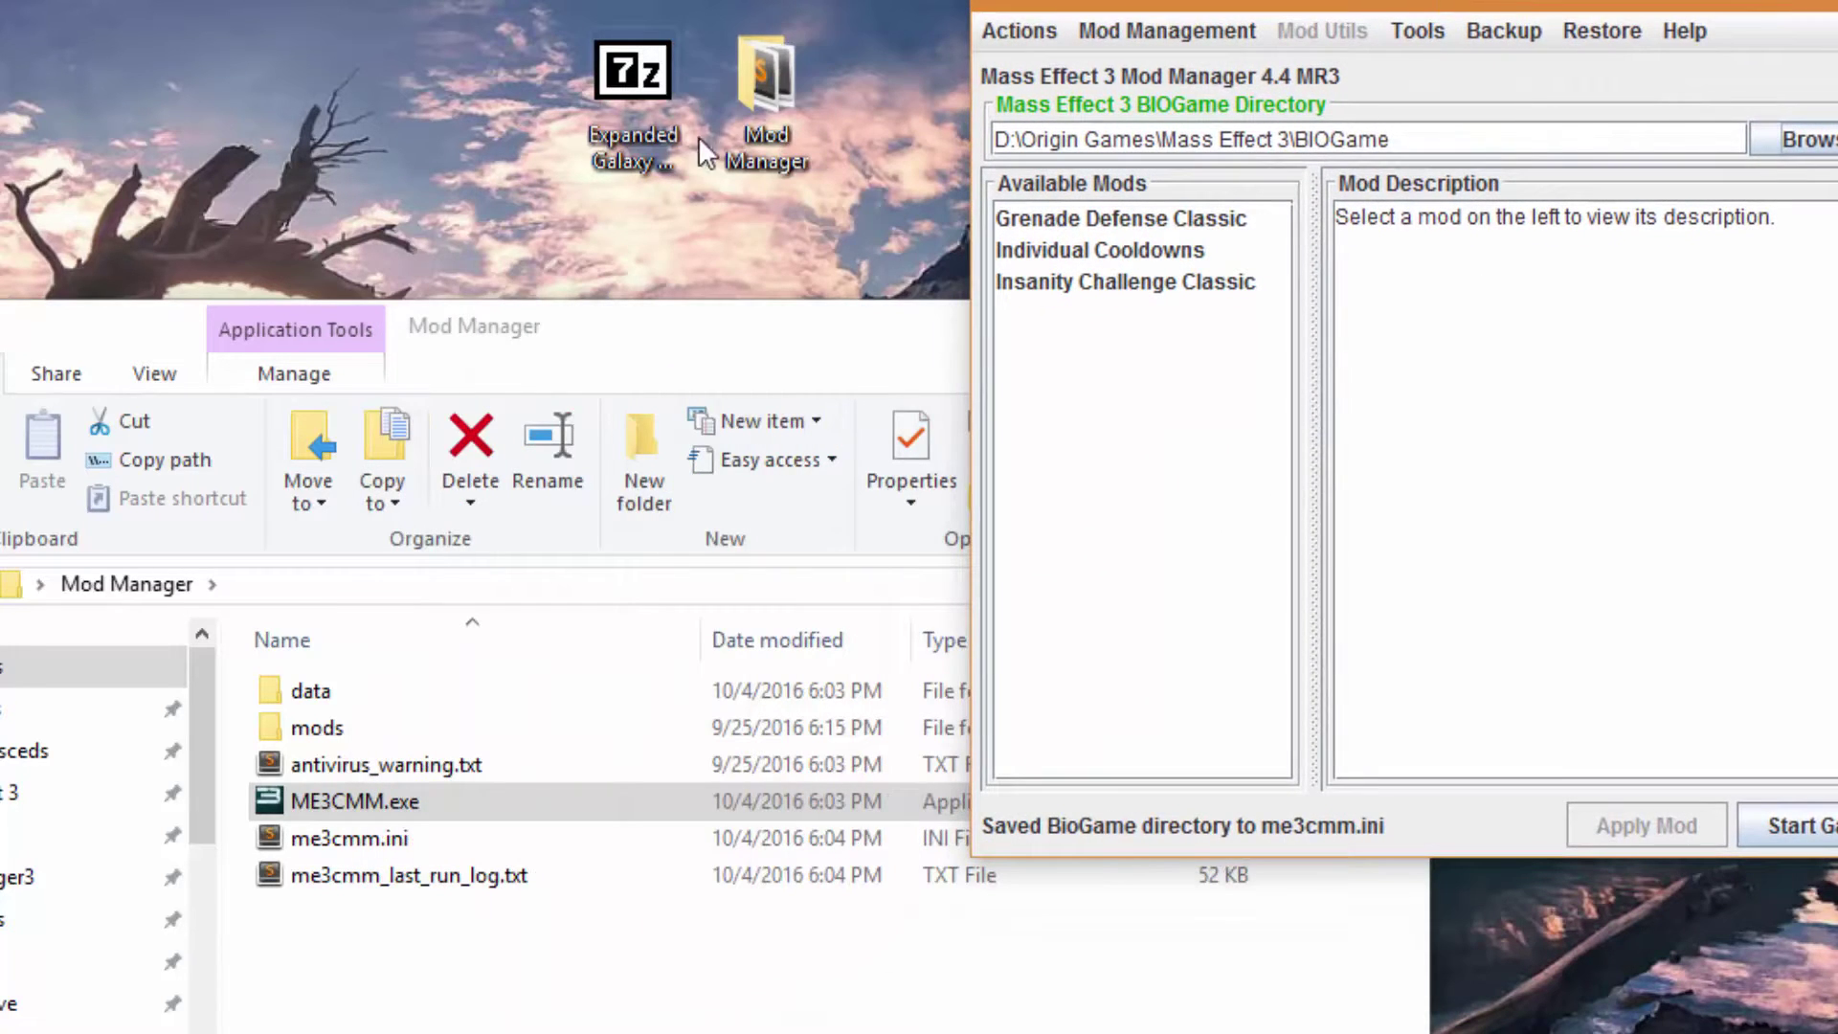
Step: Drop Expanded Galaxy Mod.7z onto Mod Manager and import the Expanded Galaxy Mod
click(622, 163)
drag(626, 105, 1441, 396)
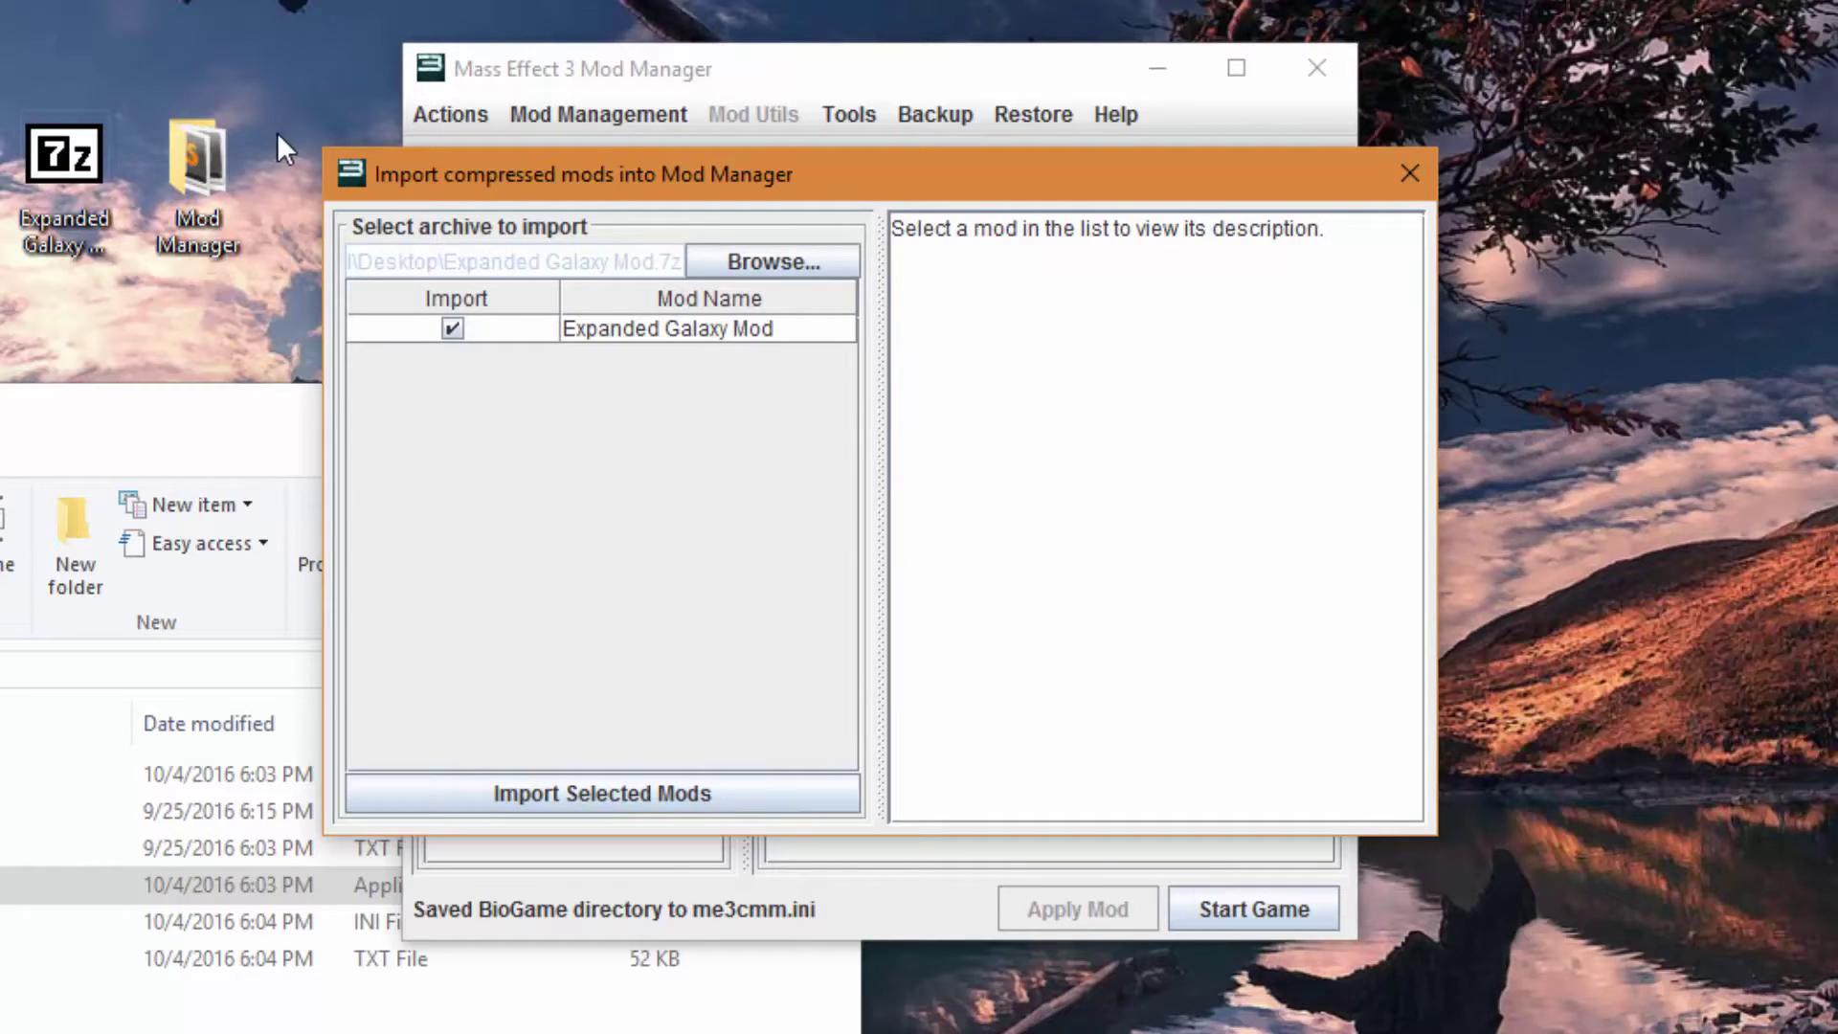
click(734, 331)
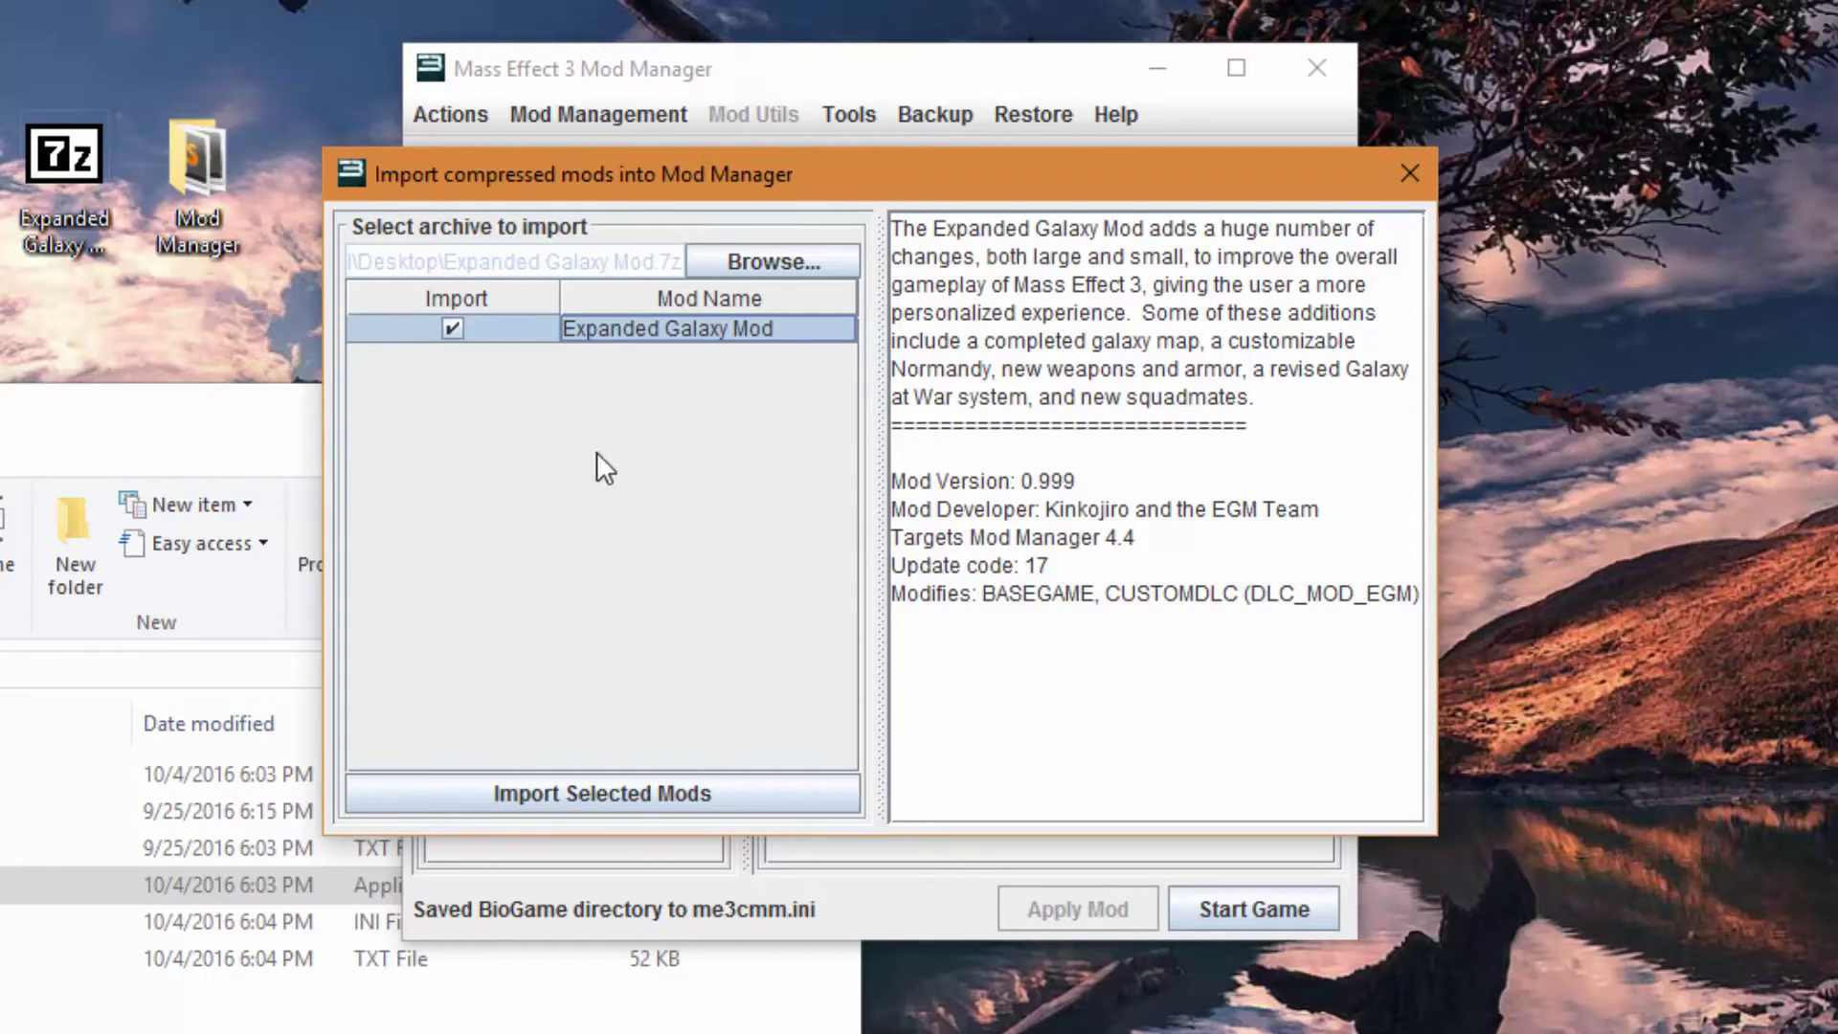
click(507, 793)
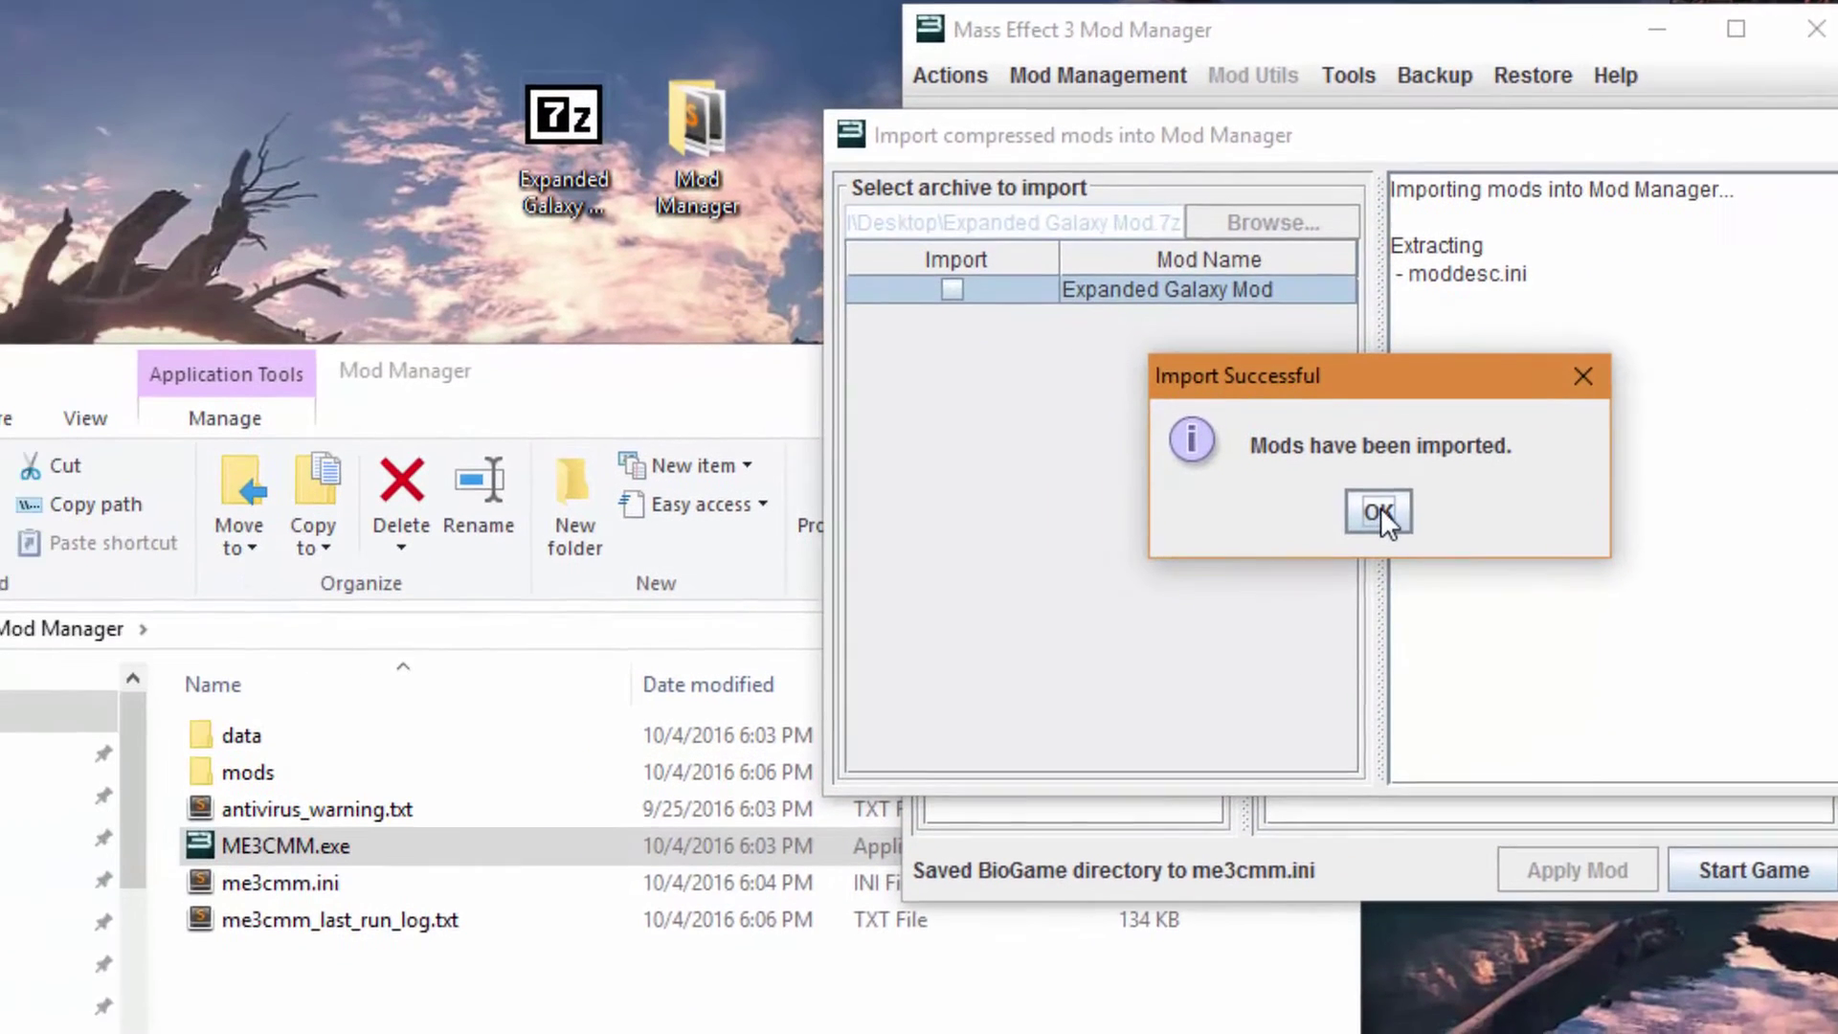
Step: Apply Expanded Galaxy Mod from Available Mods, then start Mass Effect 3
click(1380, 507)
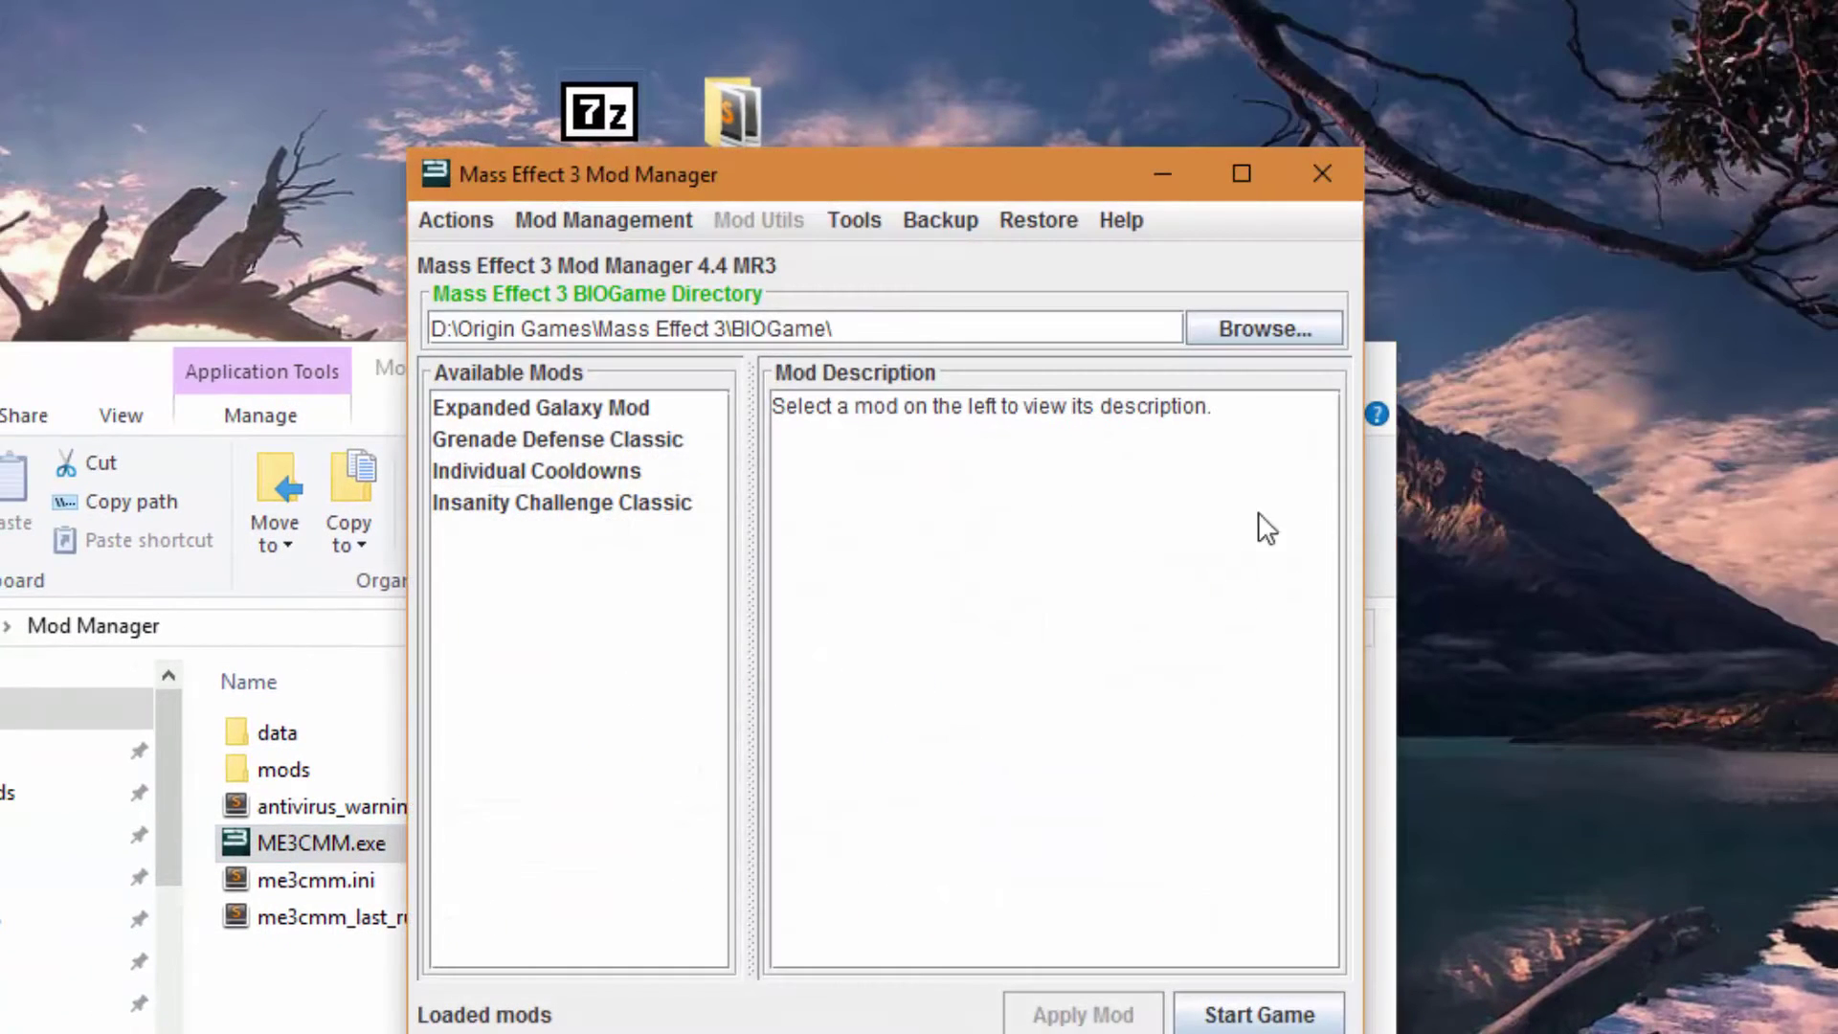
click(518, 416)
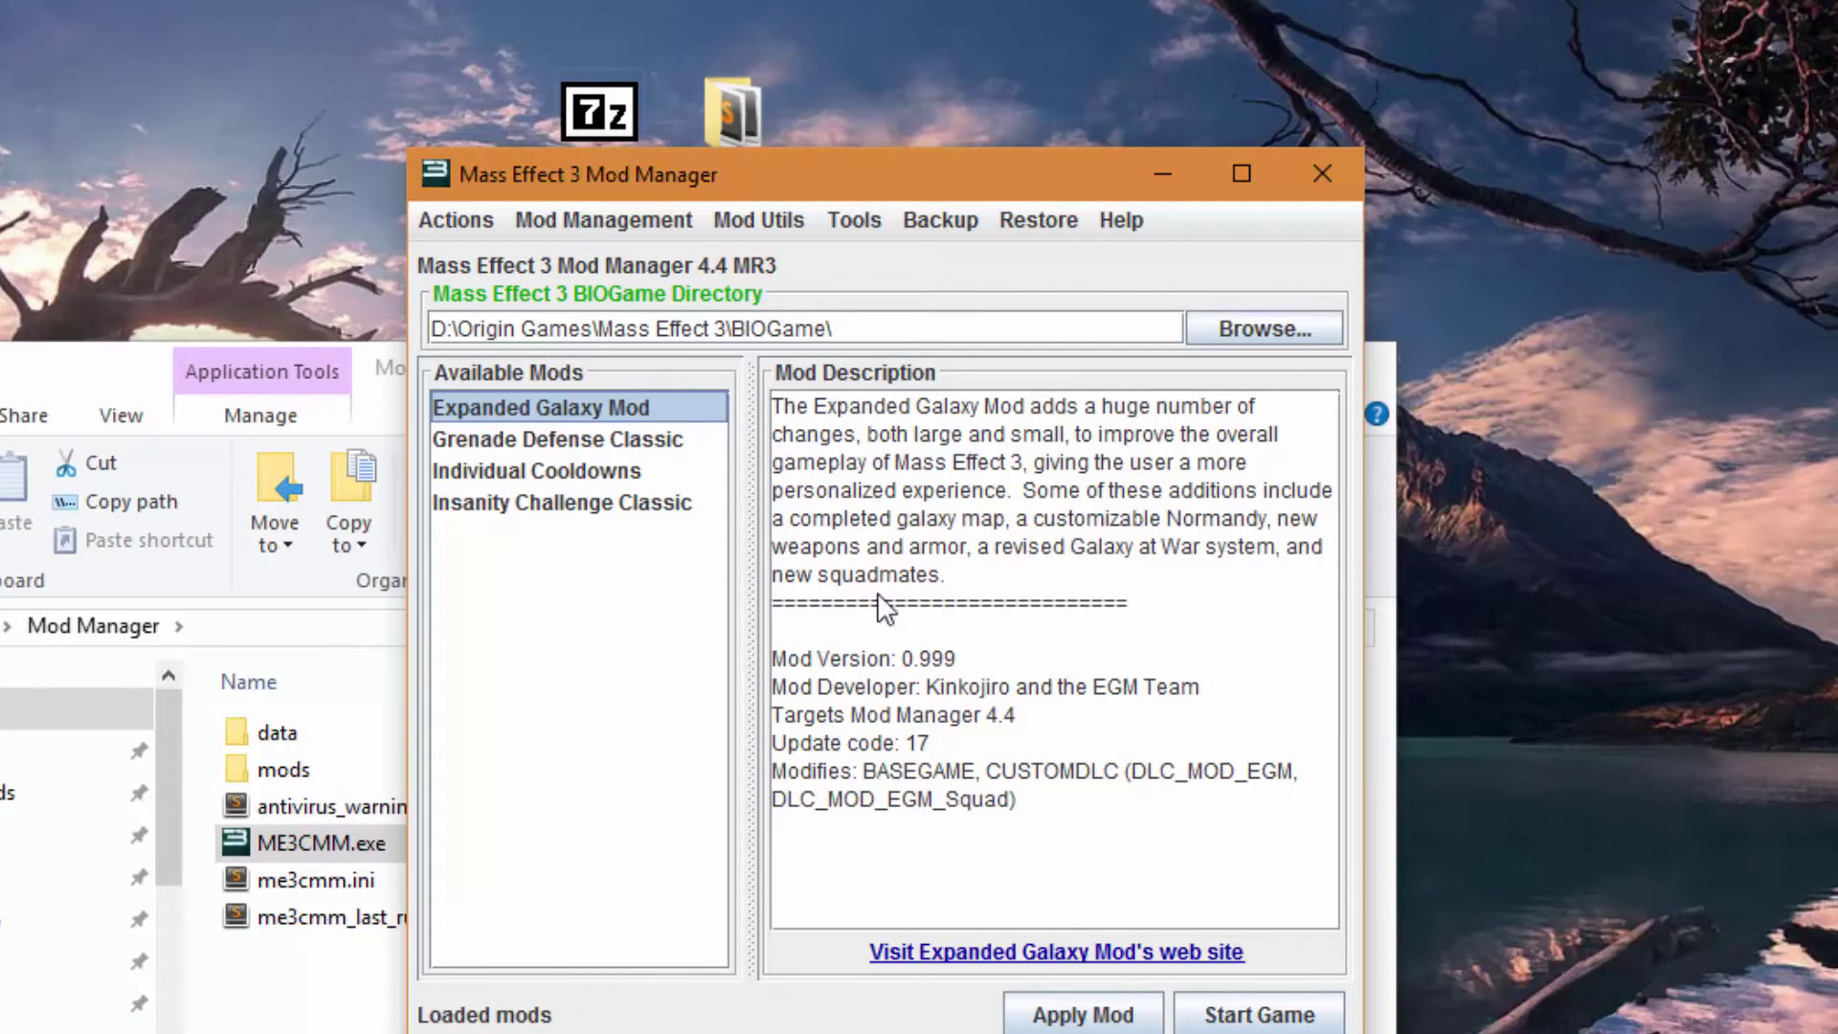
click(1043, 1017)
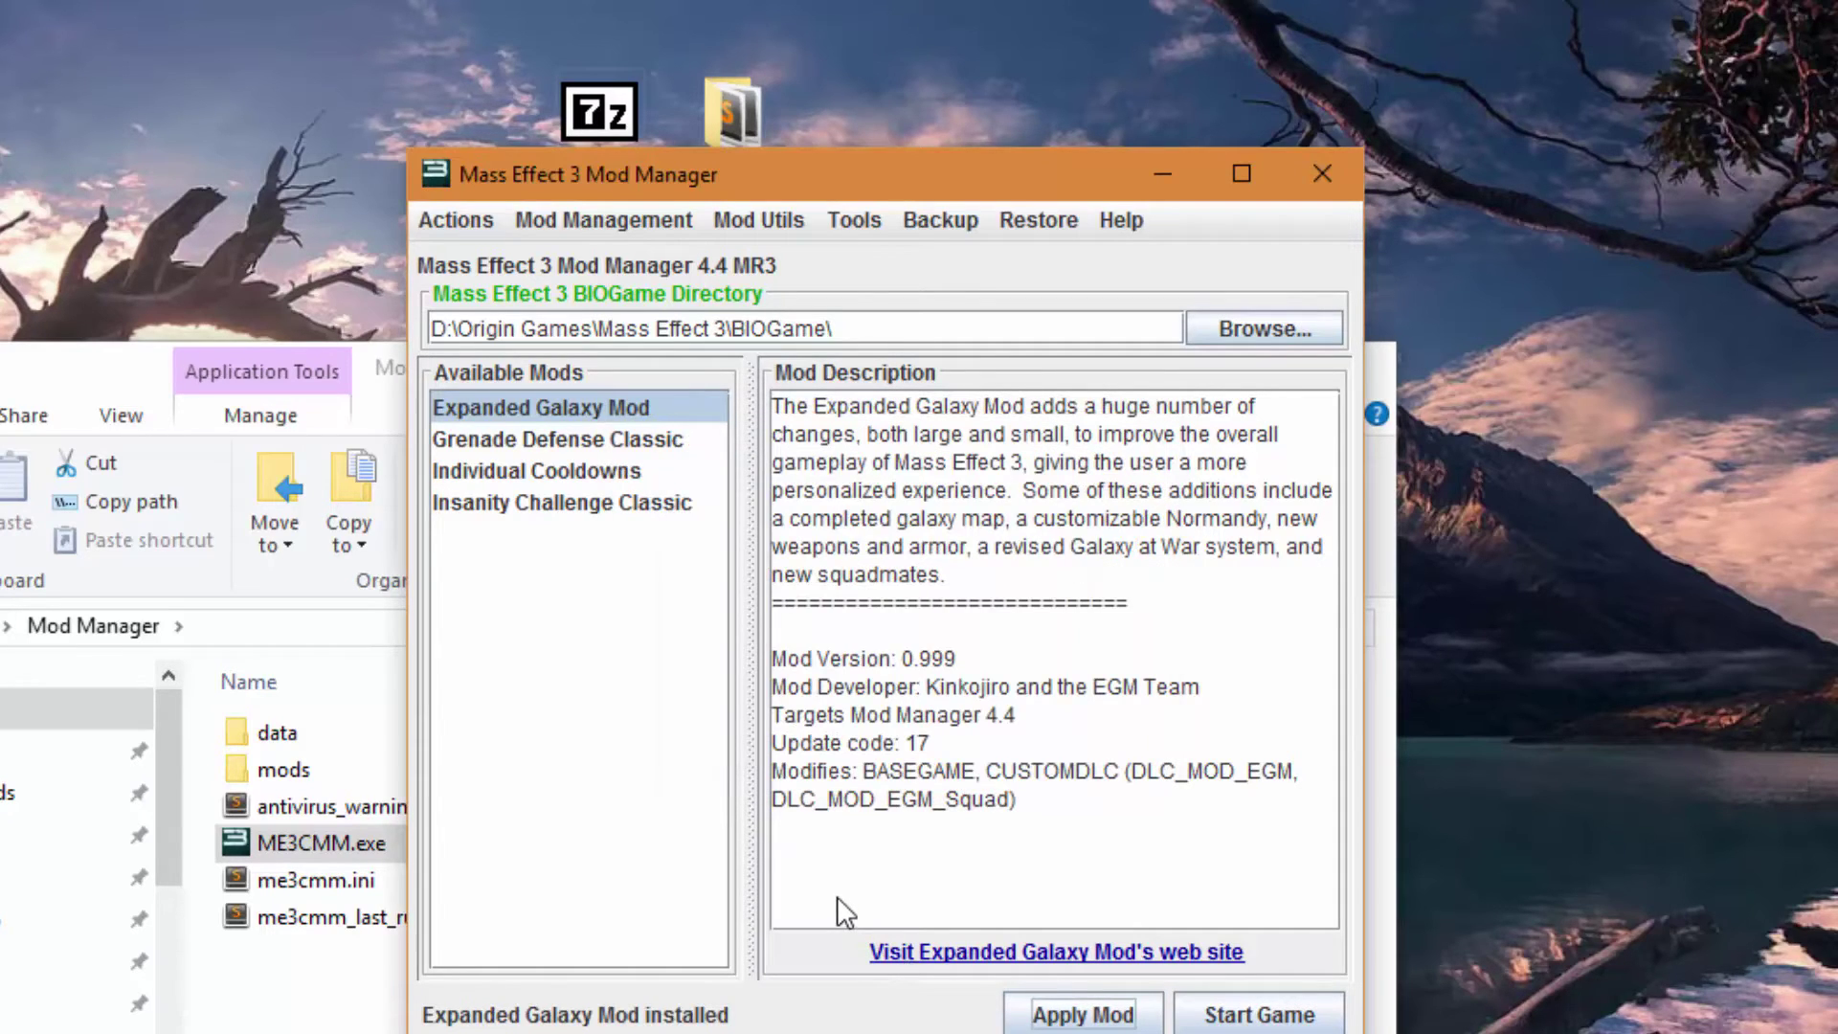
click(1251, 1021)
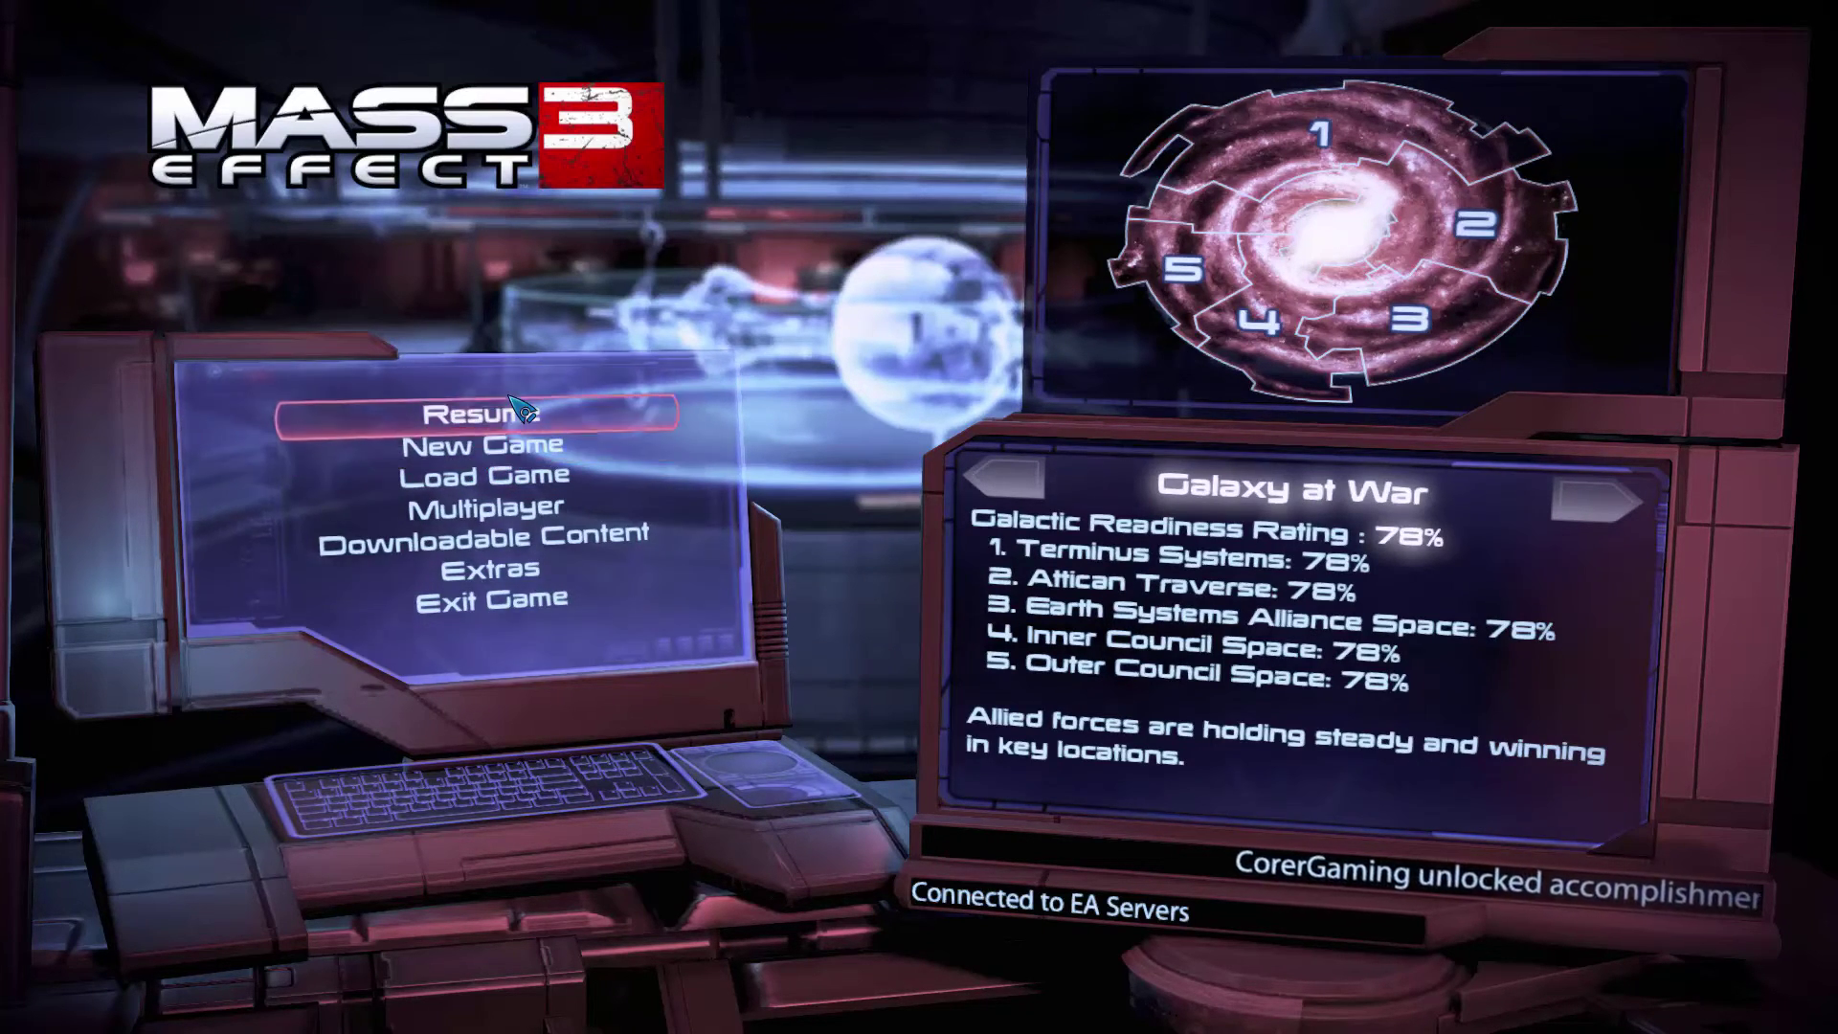
Step: Load Save 174 after Save 175 fails with a missing DLC error
click(483, 479)
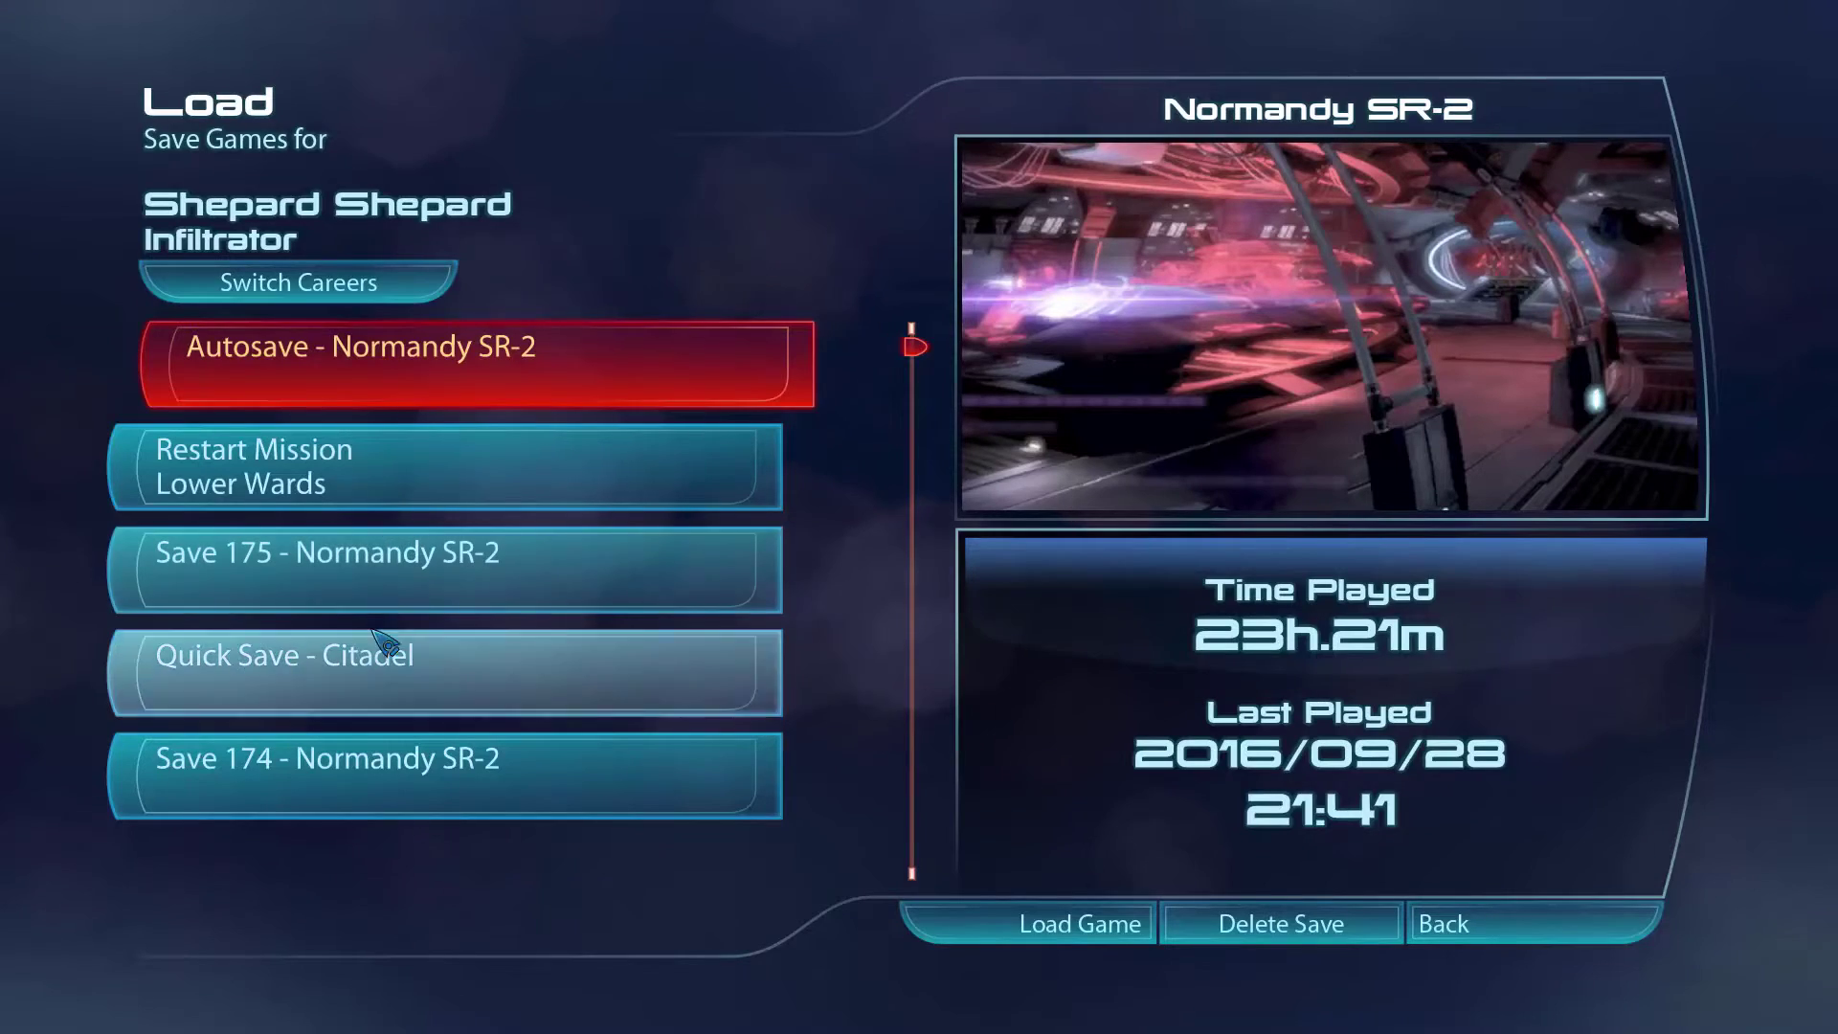
click(393, 594)
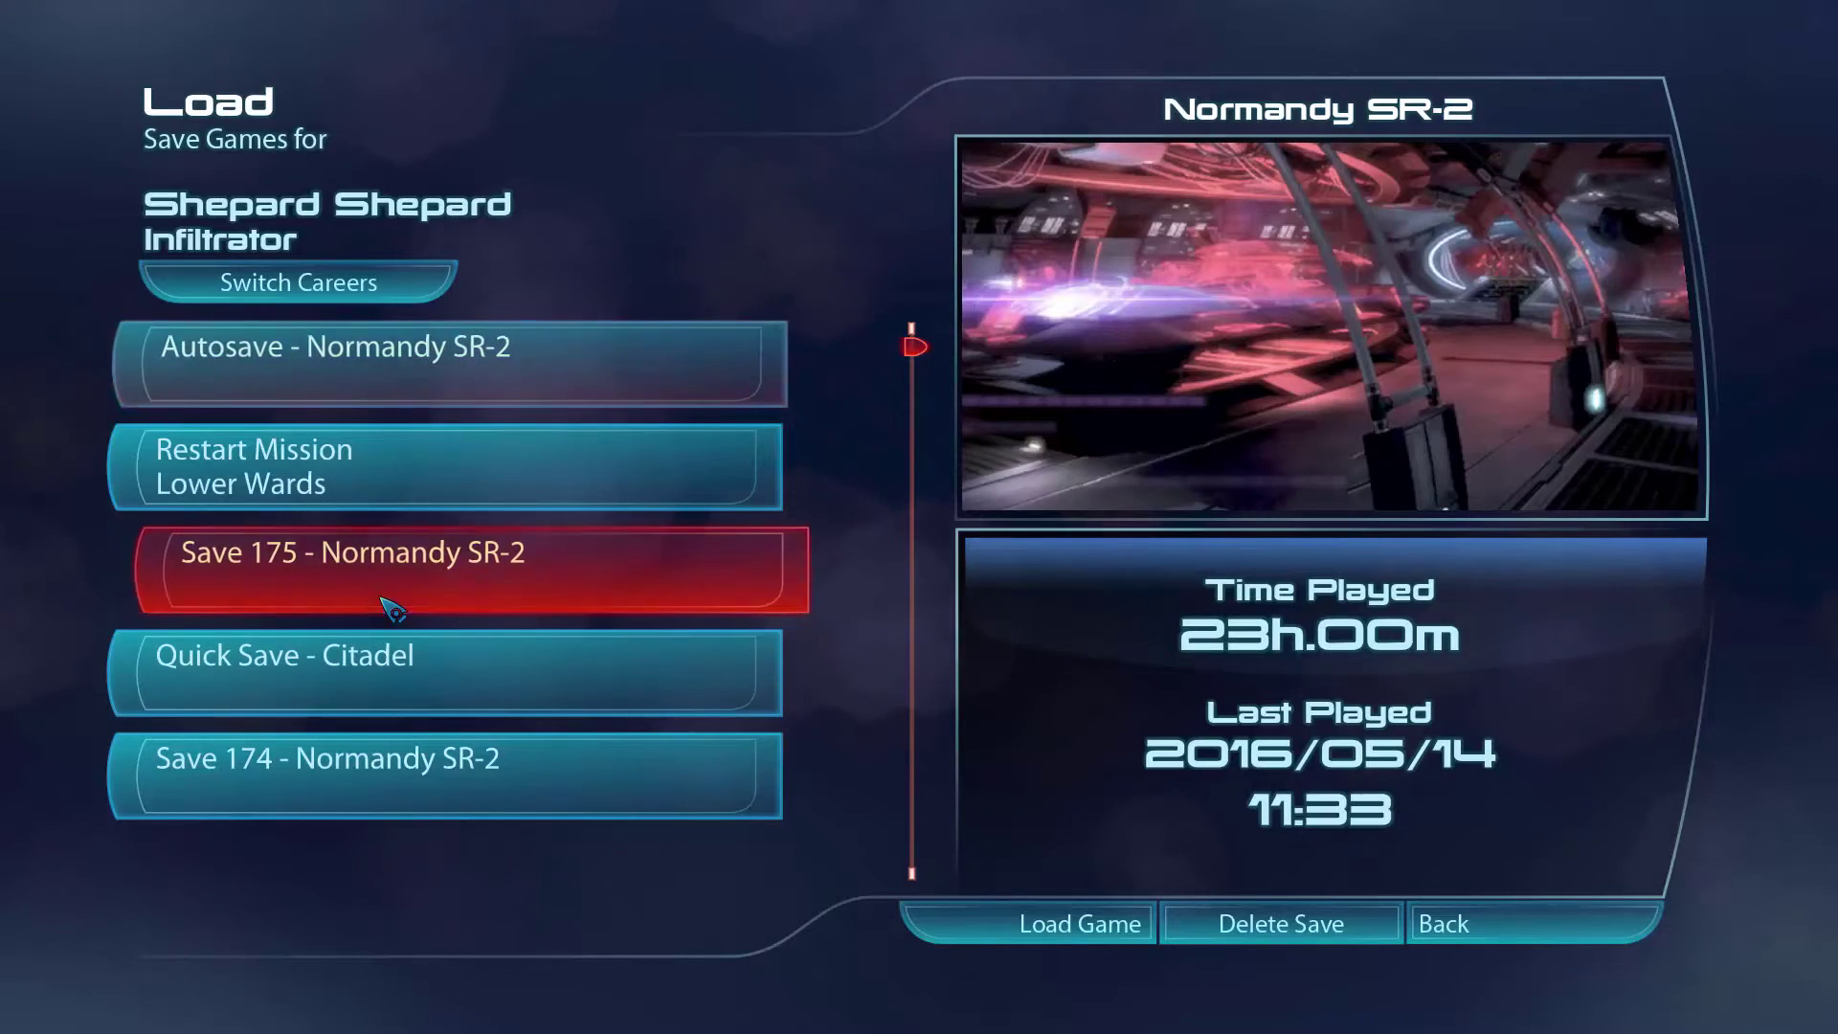
click(953, 940)
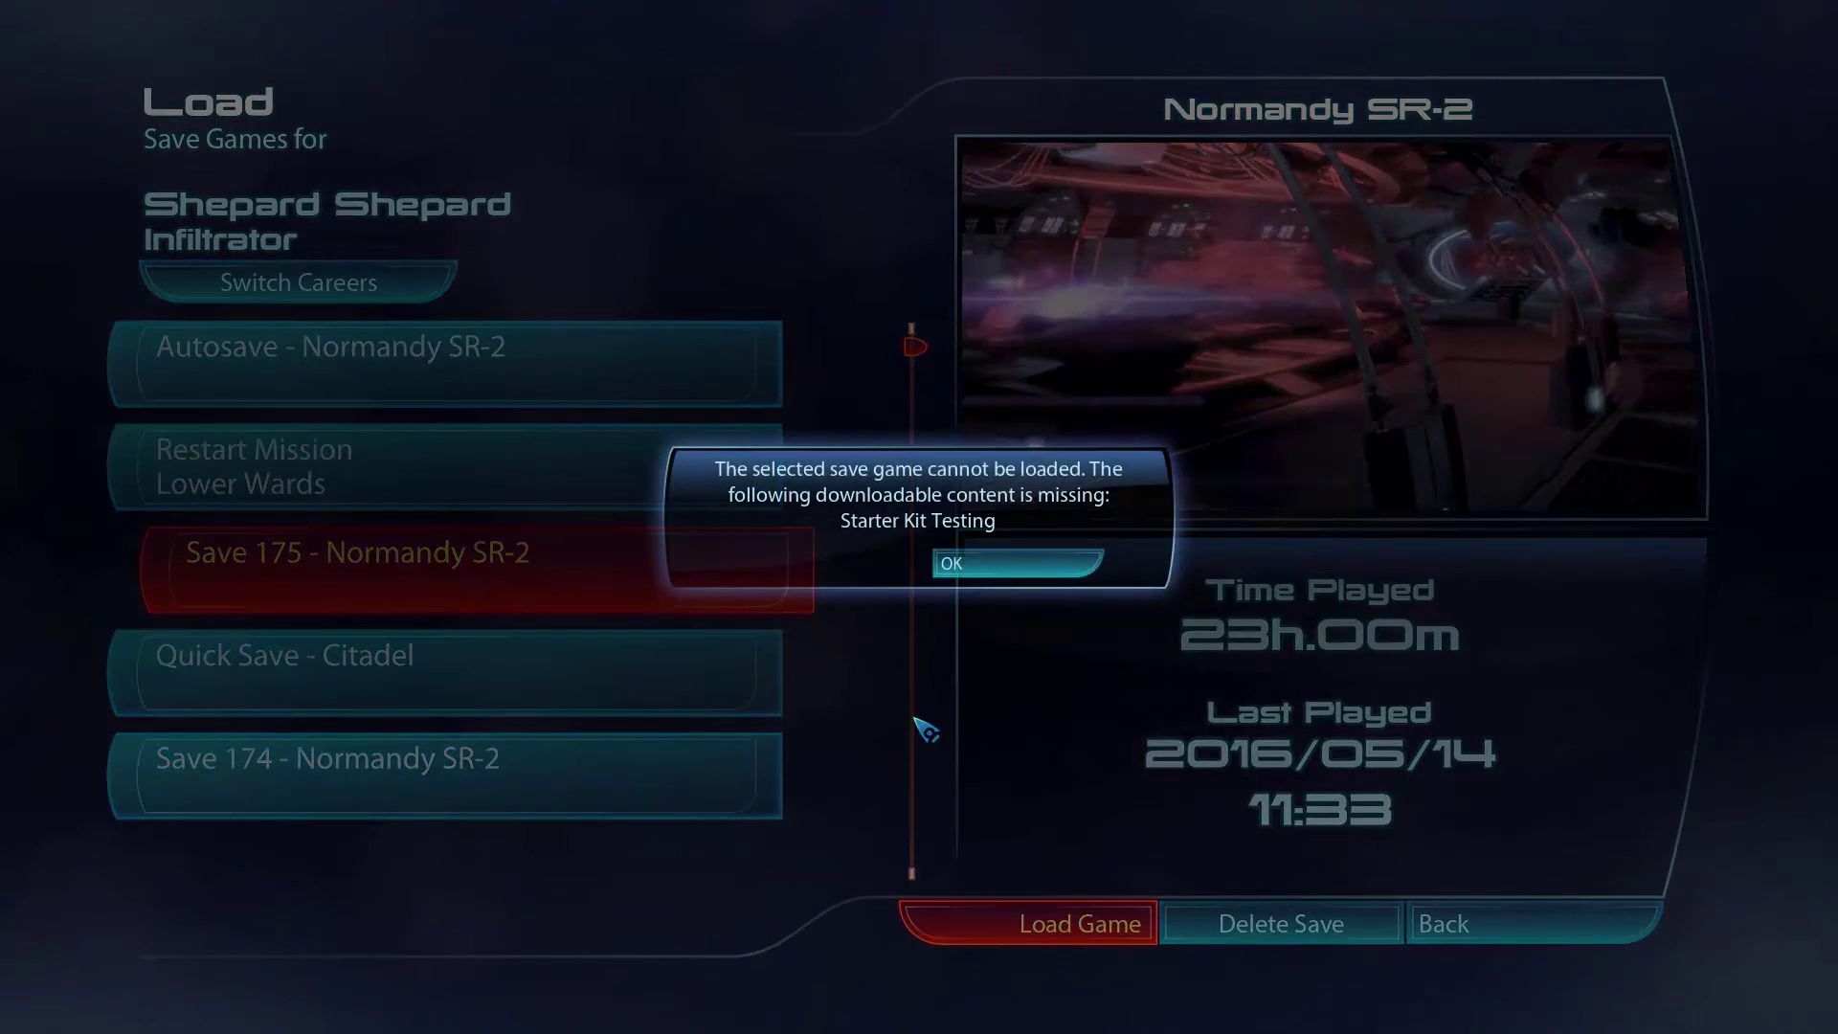
click(1058, 562)
scroll(314, 702, down, 1)
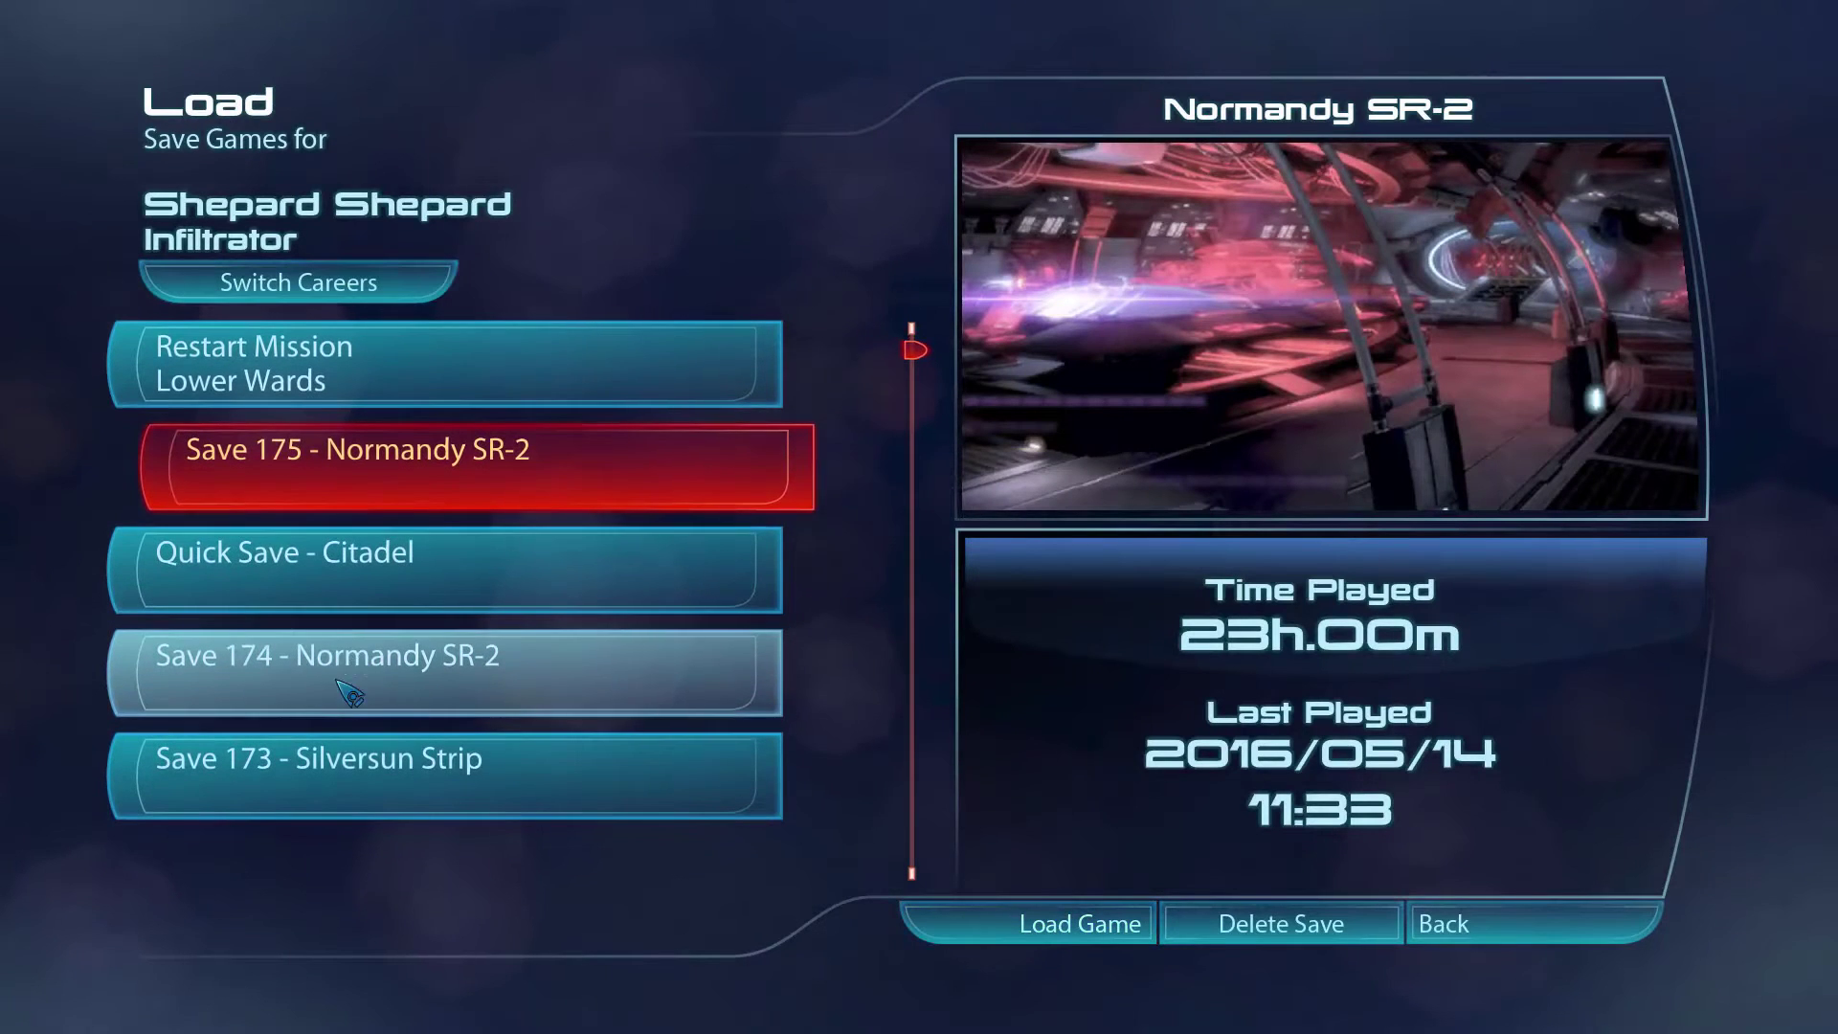
double_click(361, 706)
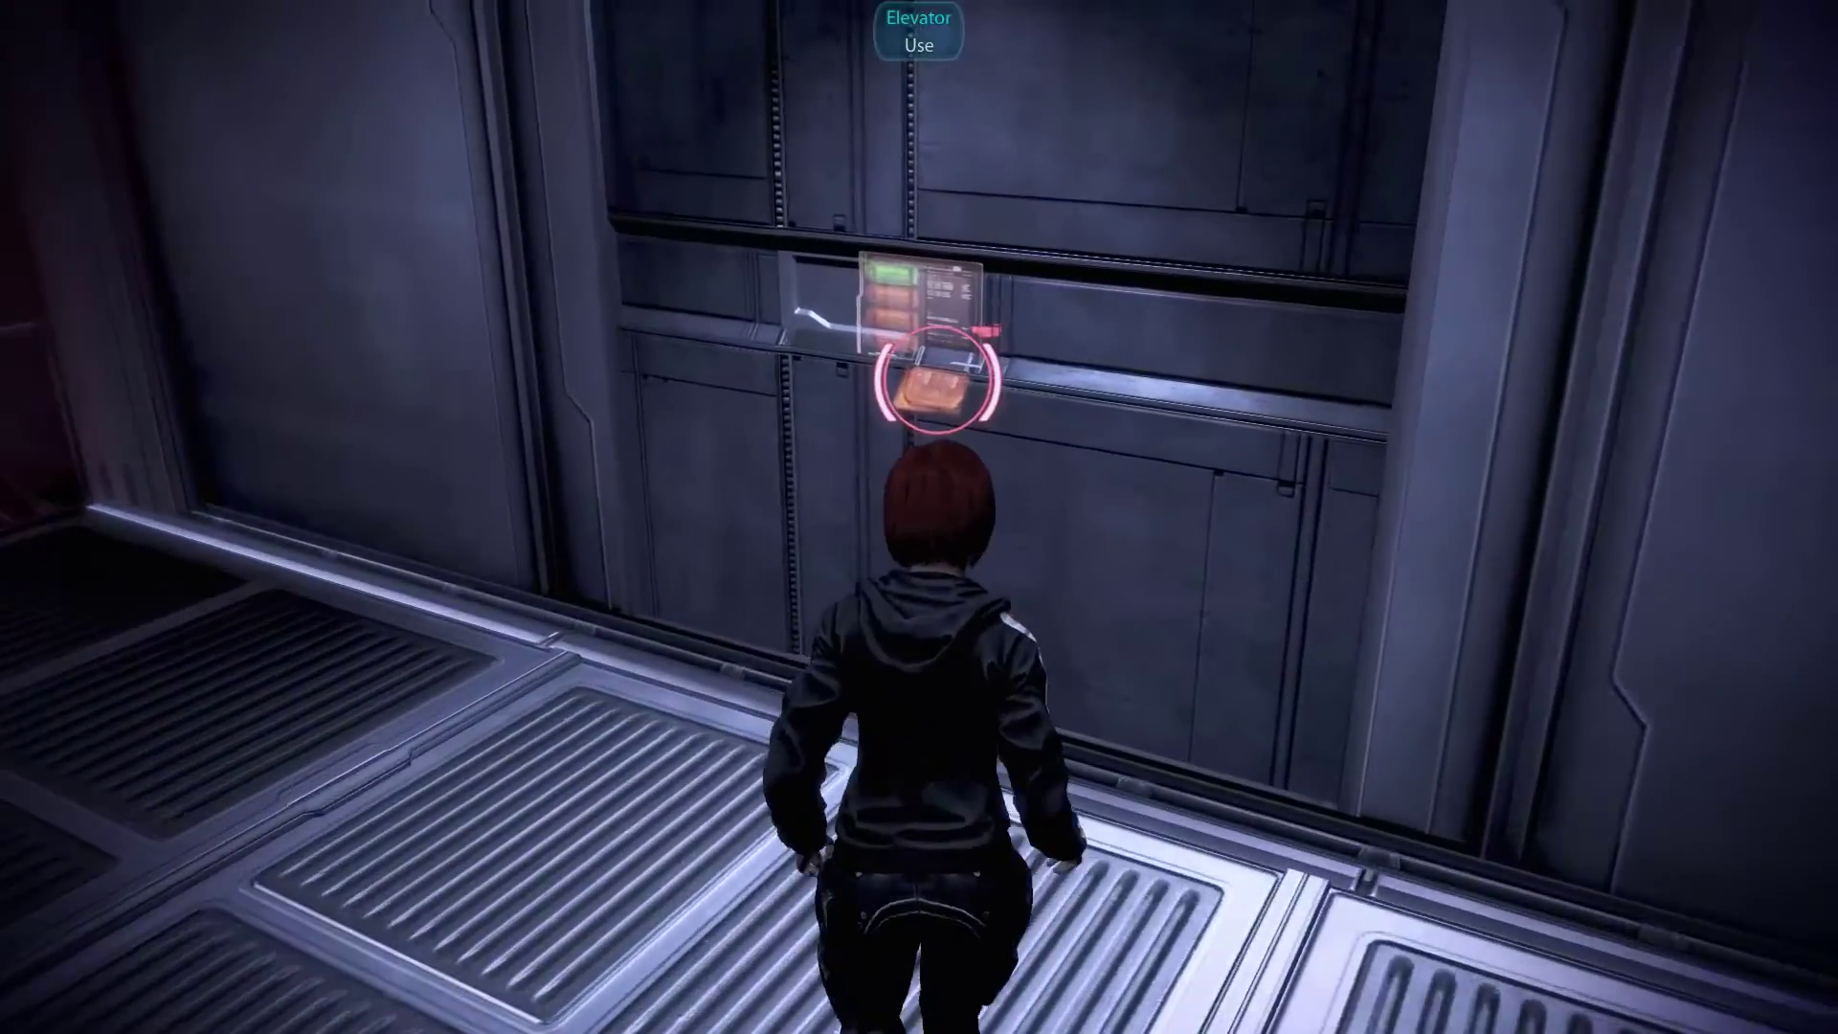
Step: Take the elevator and browse War Assets and the Private Terminal's Spectre section
key(space)
click(275, 467)
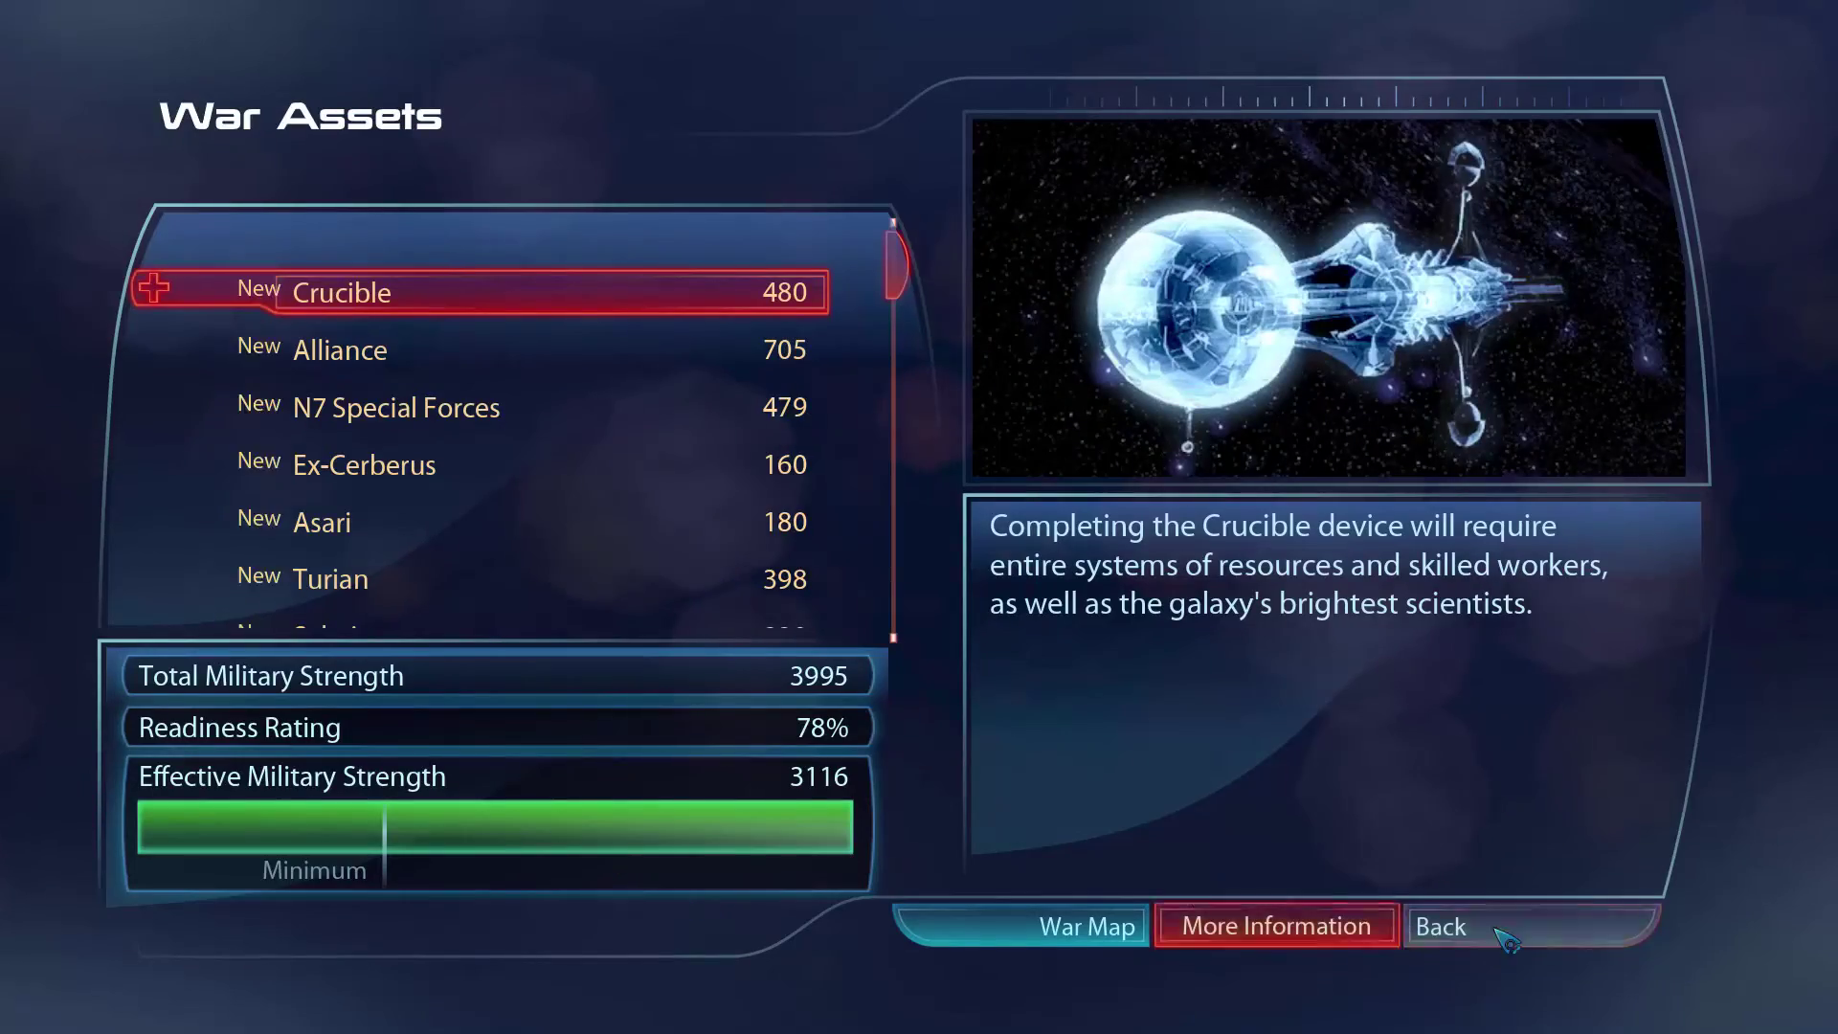
key(a)
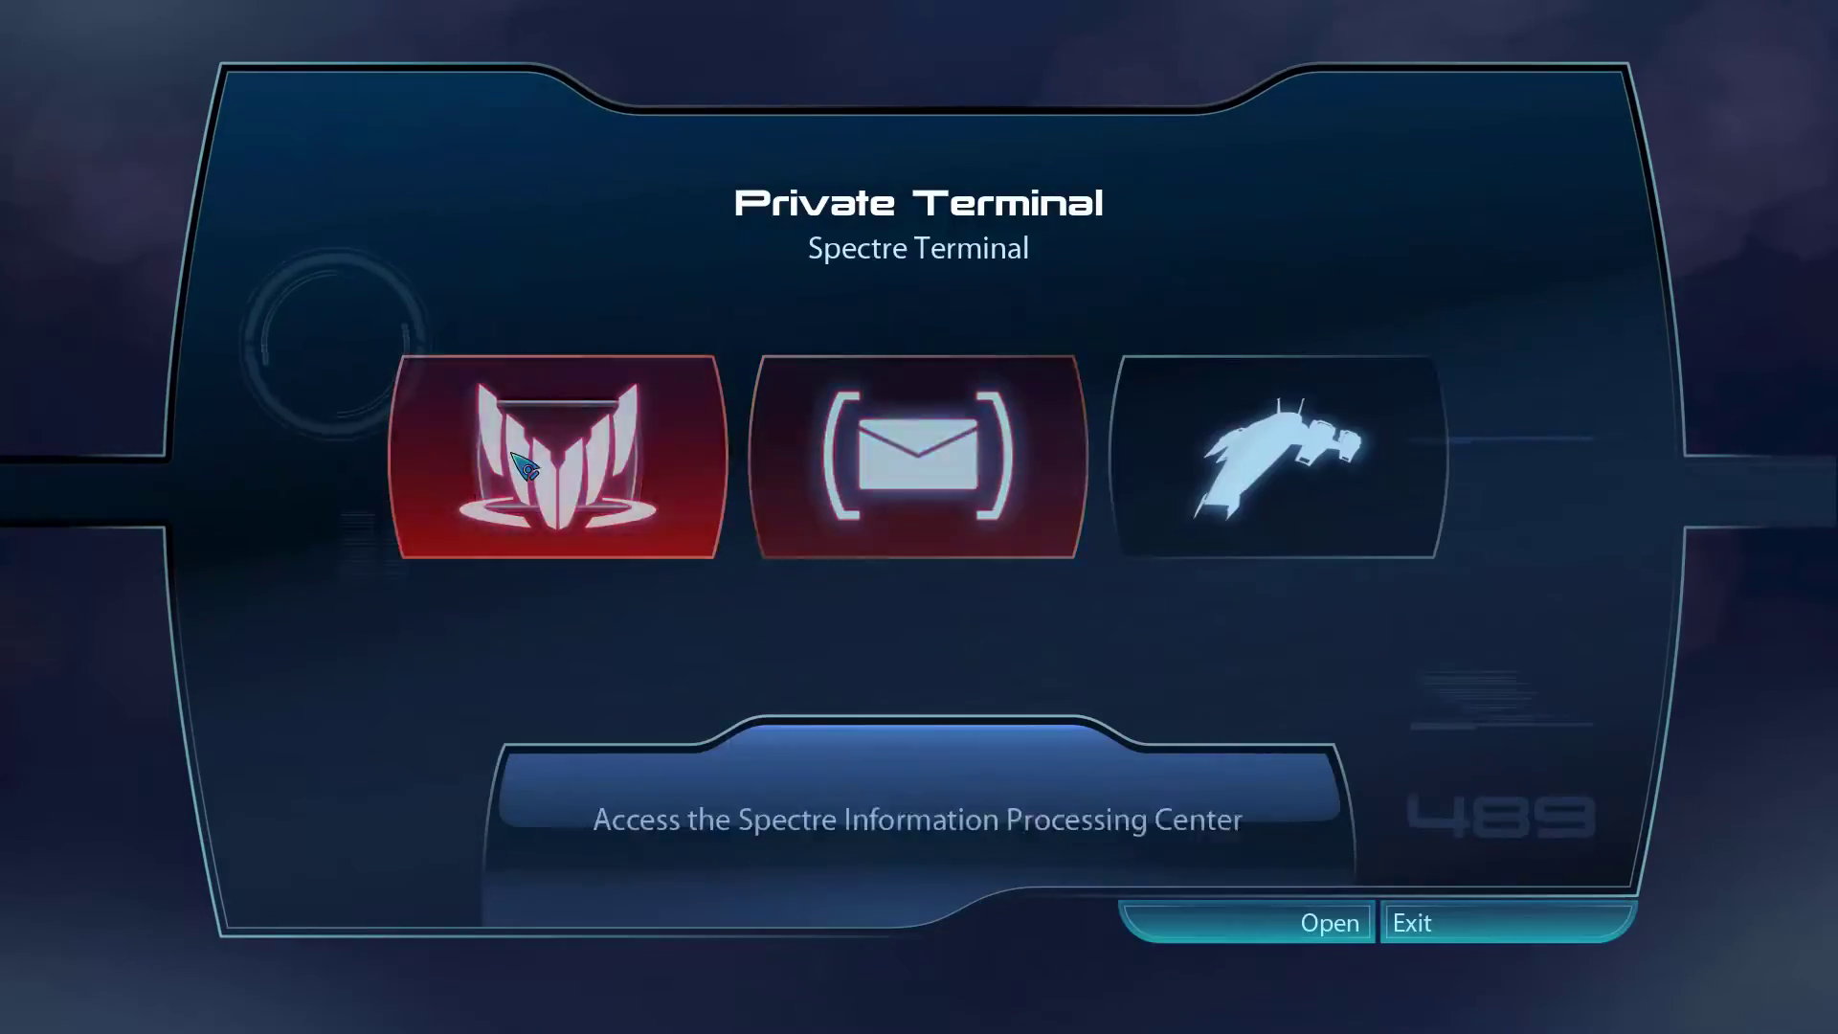
click(525, 467)
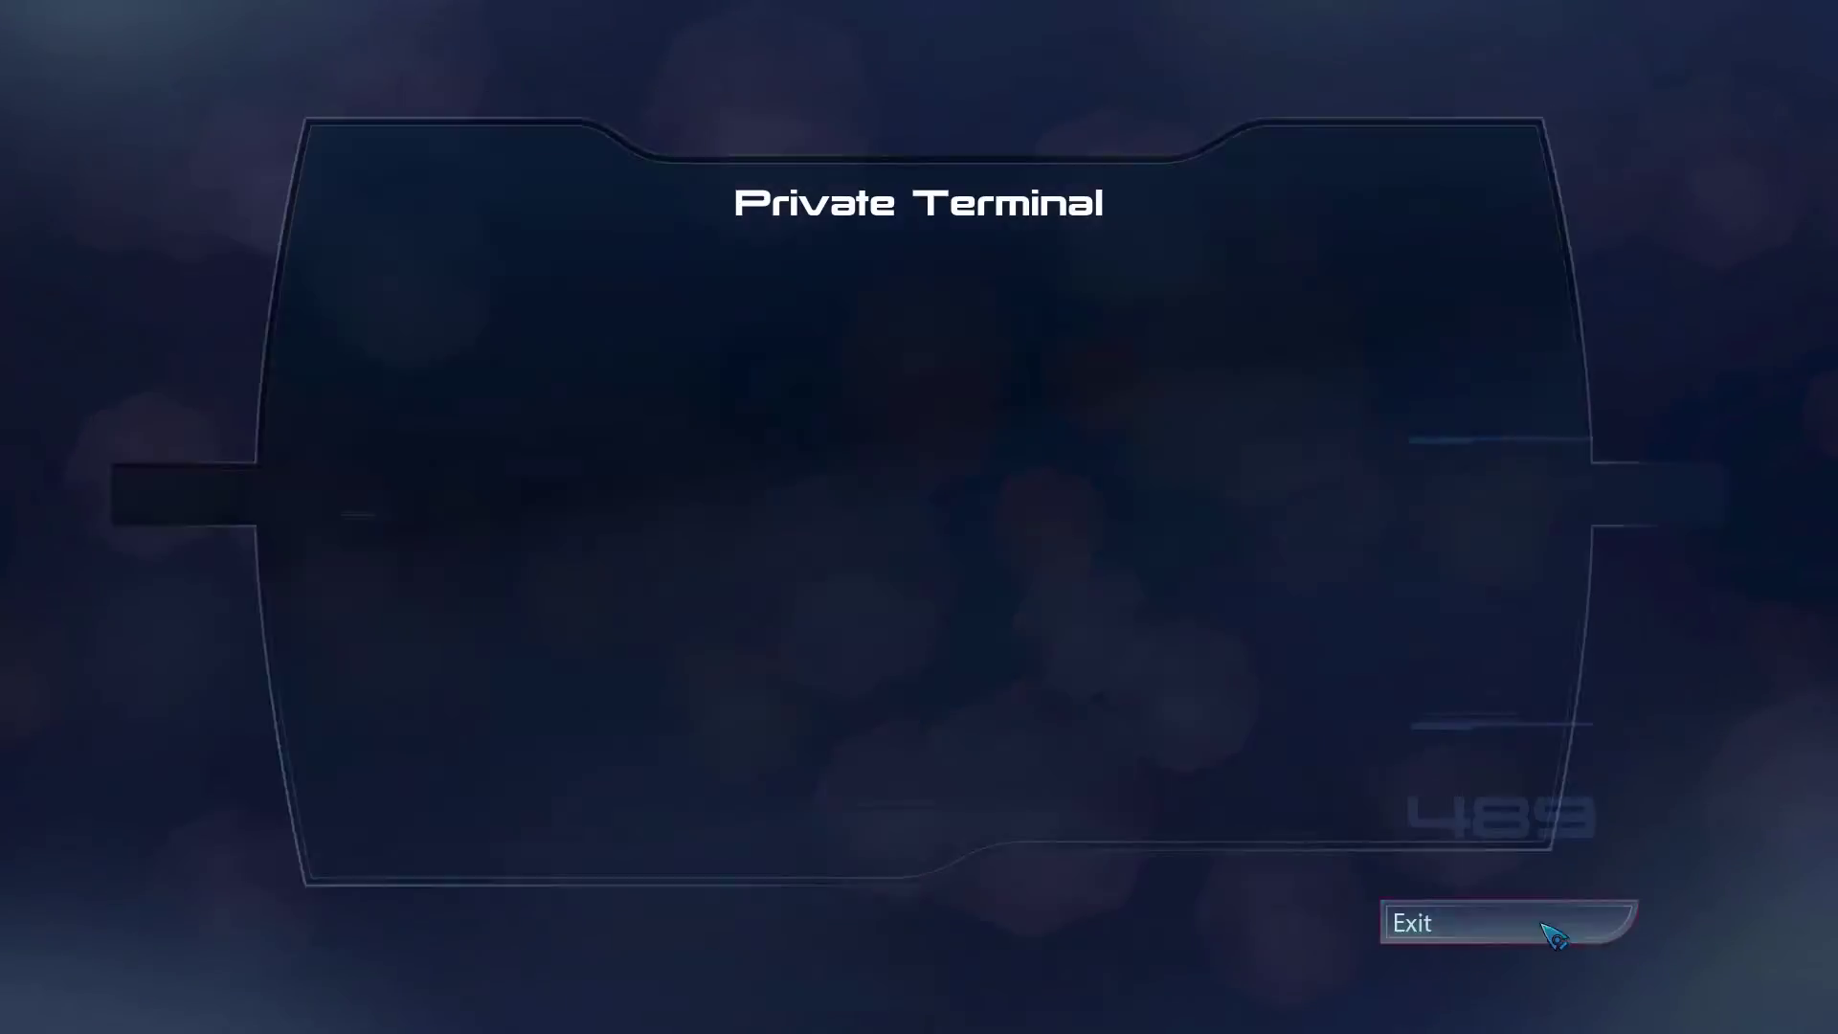
Step: Leave the terminals, fly to the Mass Relay on the galaxy map, and exit the game
click(1553, 919)
key(s)
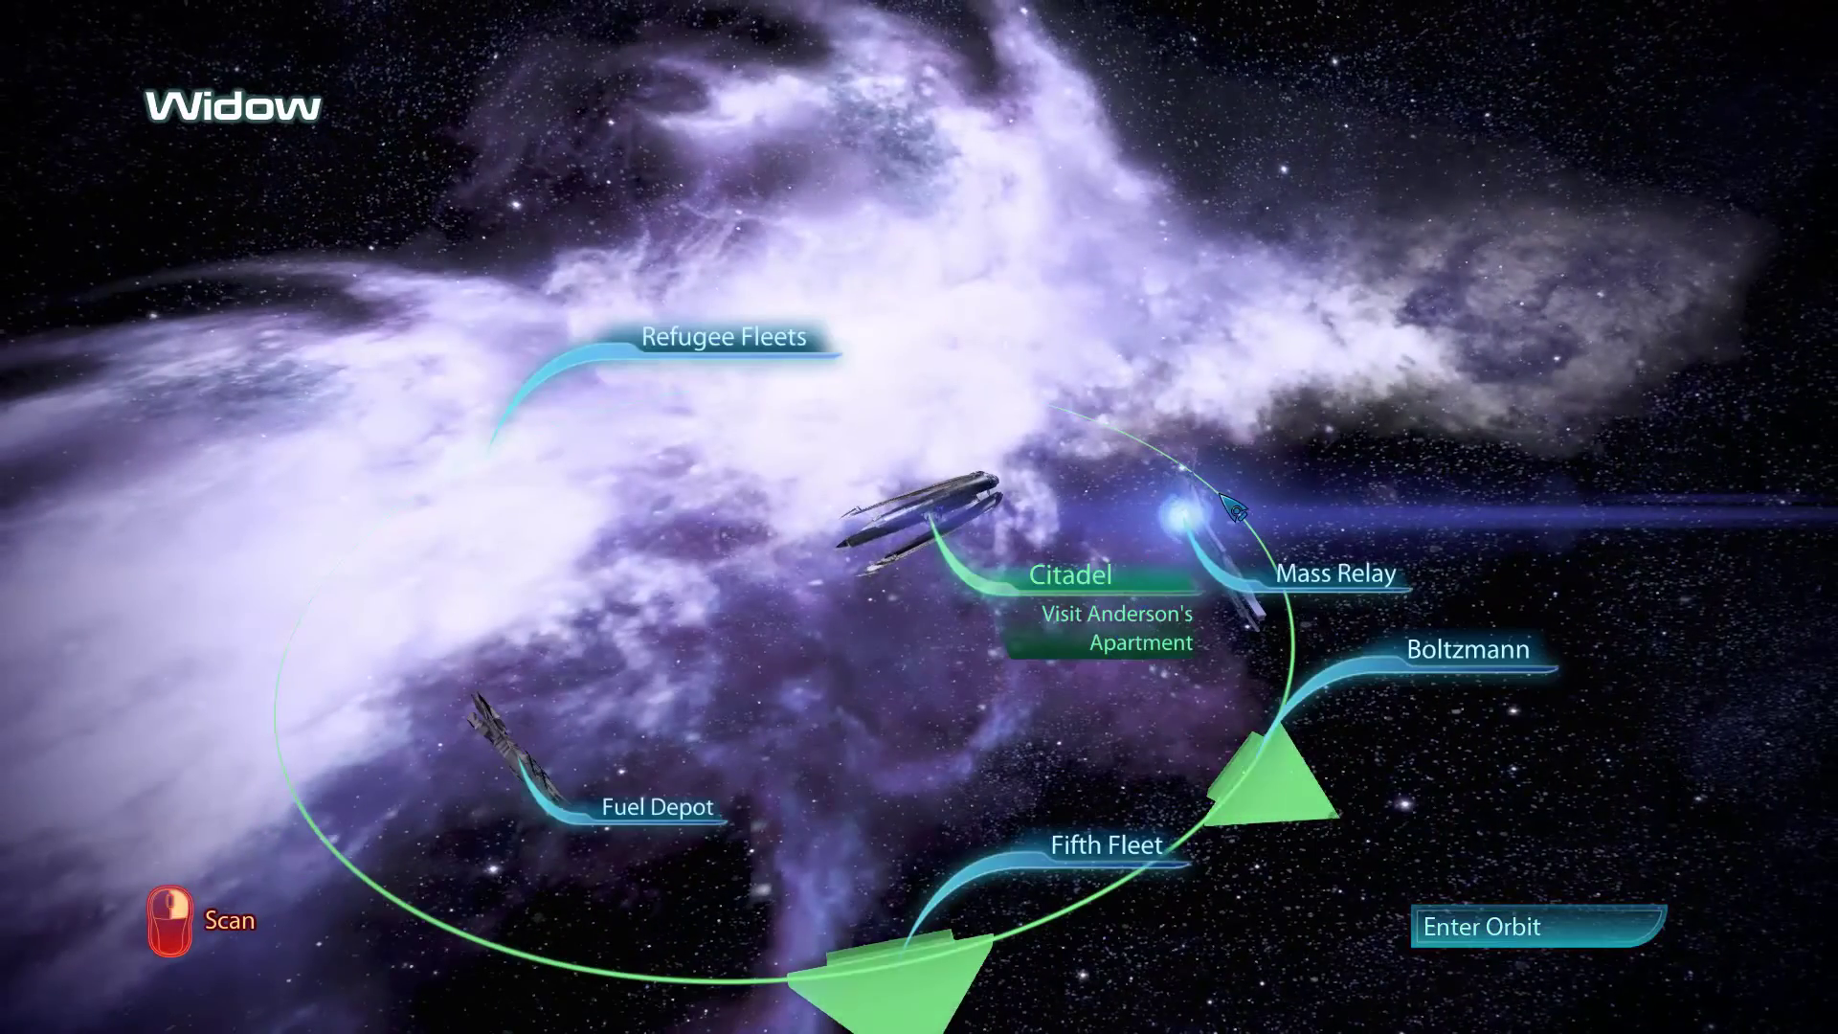
click(1235, 512)
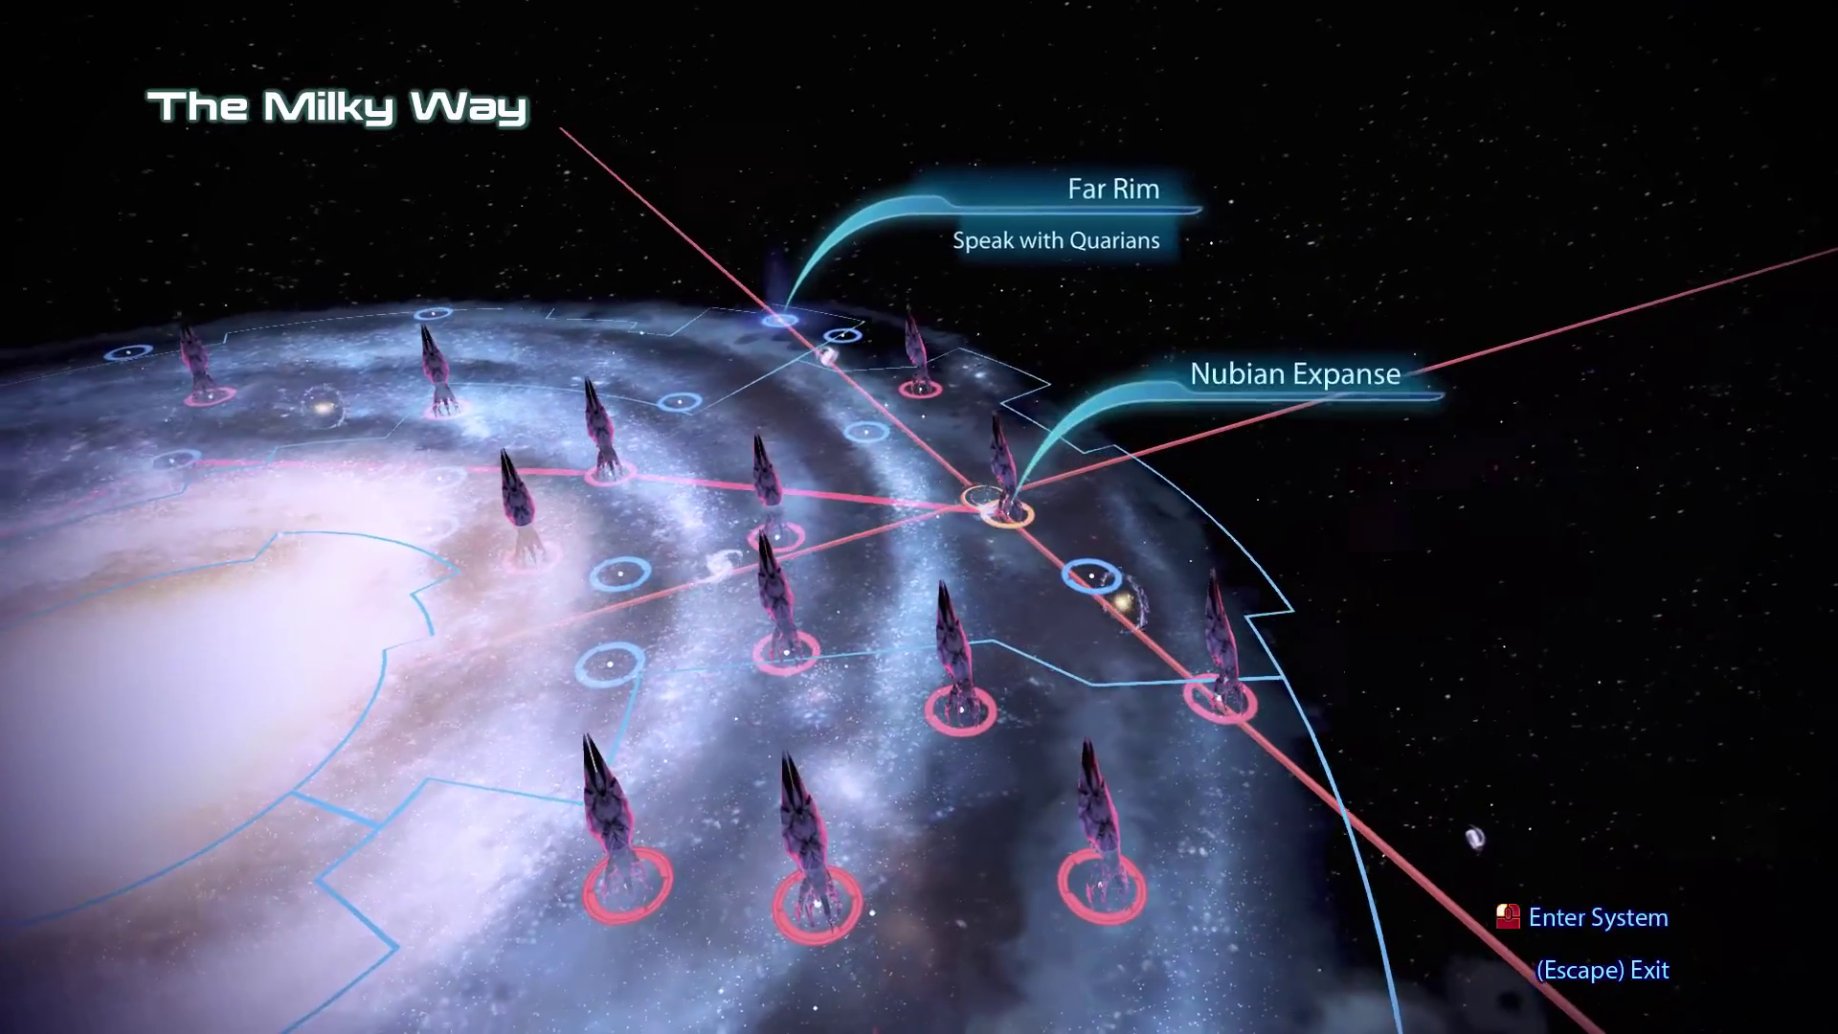
mouse_move(961, 507)
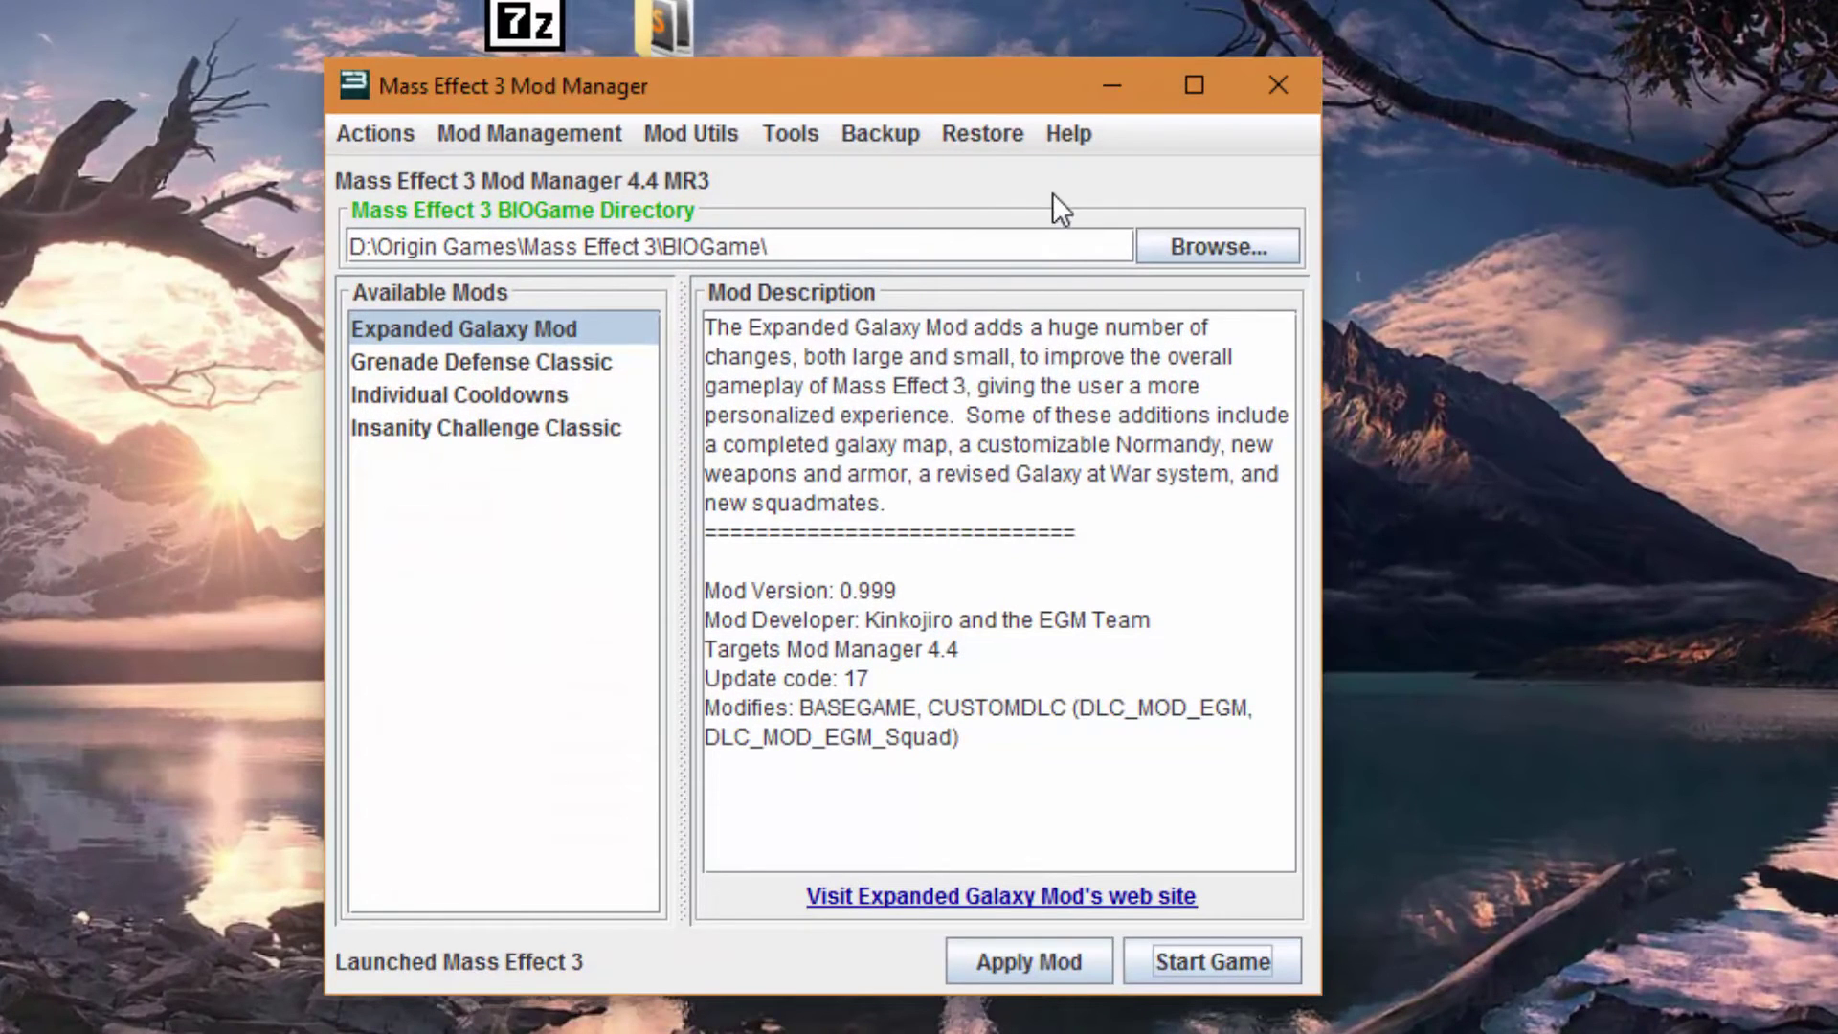
Step: Delete both EGM entries in Restore > Custom DLC Manager and close the manager
click(1009, 143)
click(996, 216)
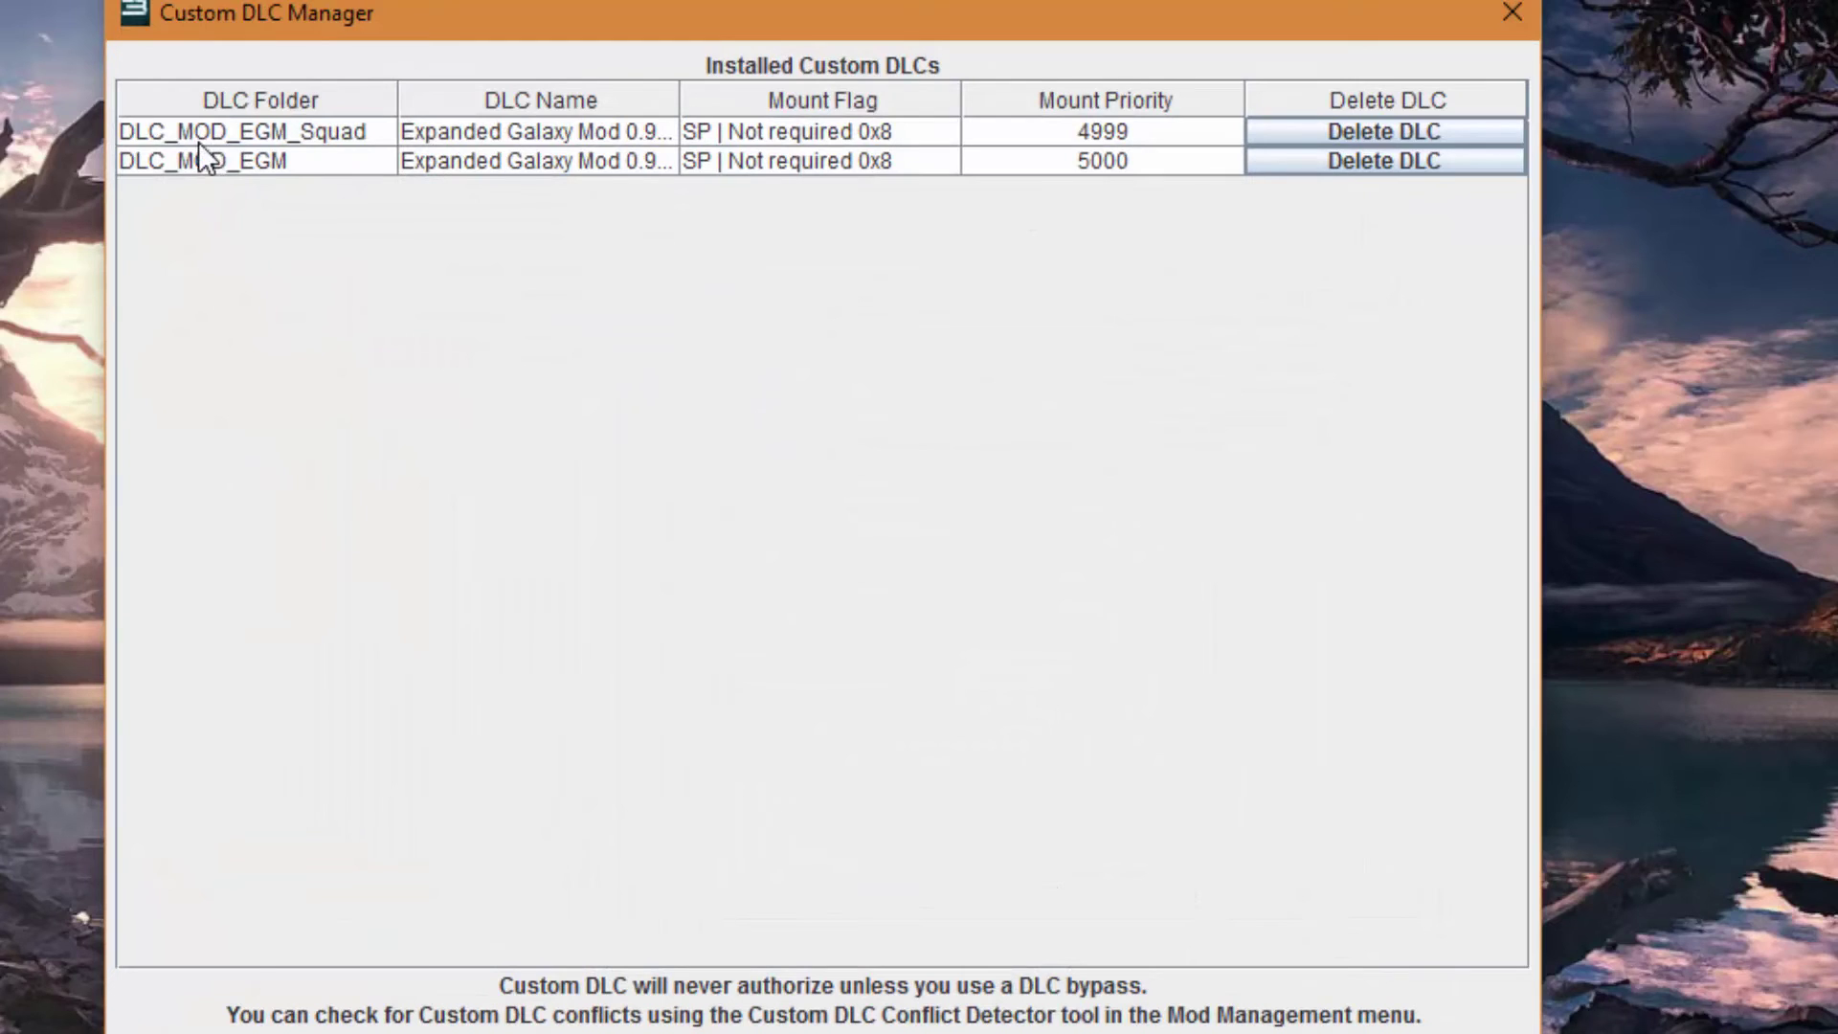
click(1359, 164)
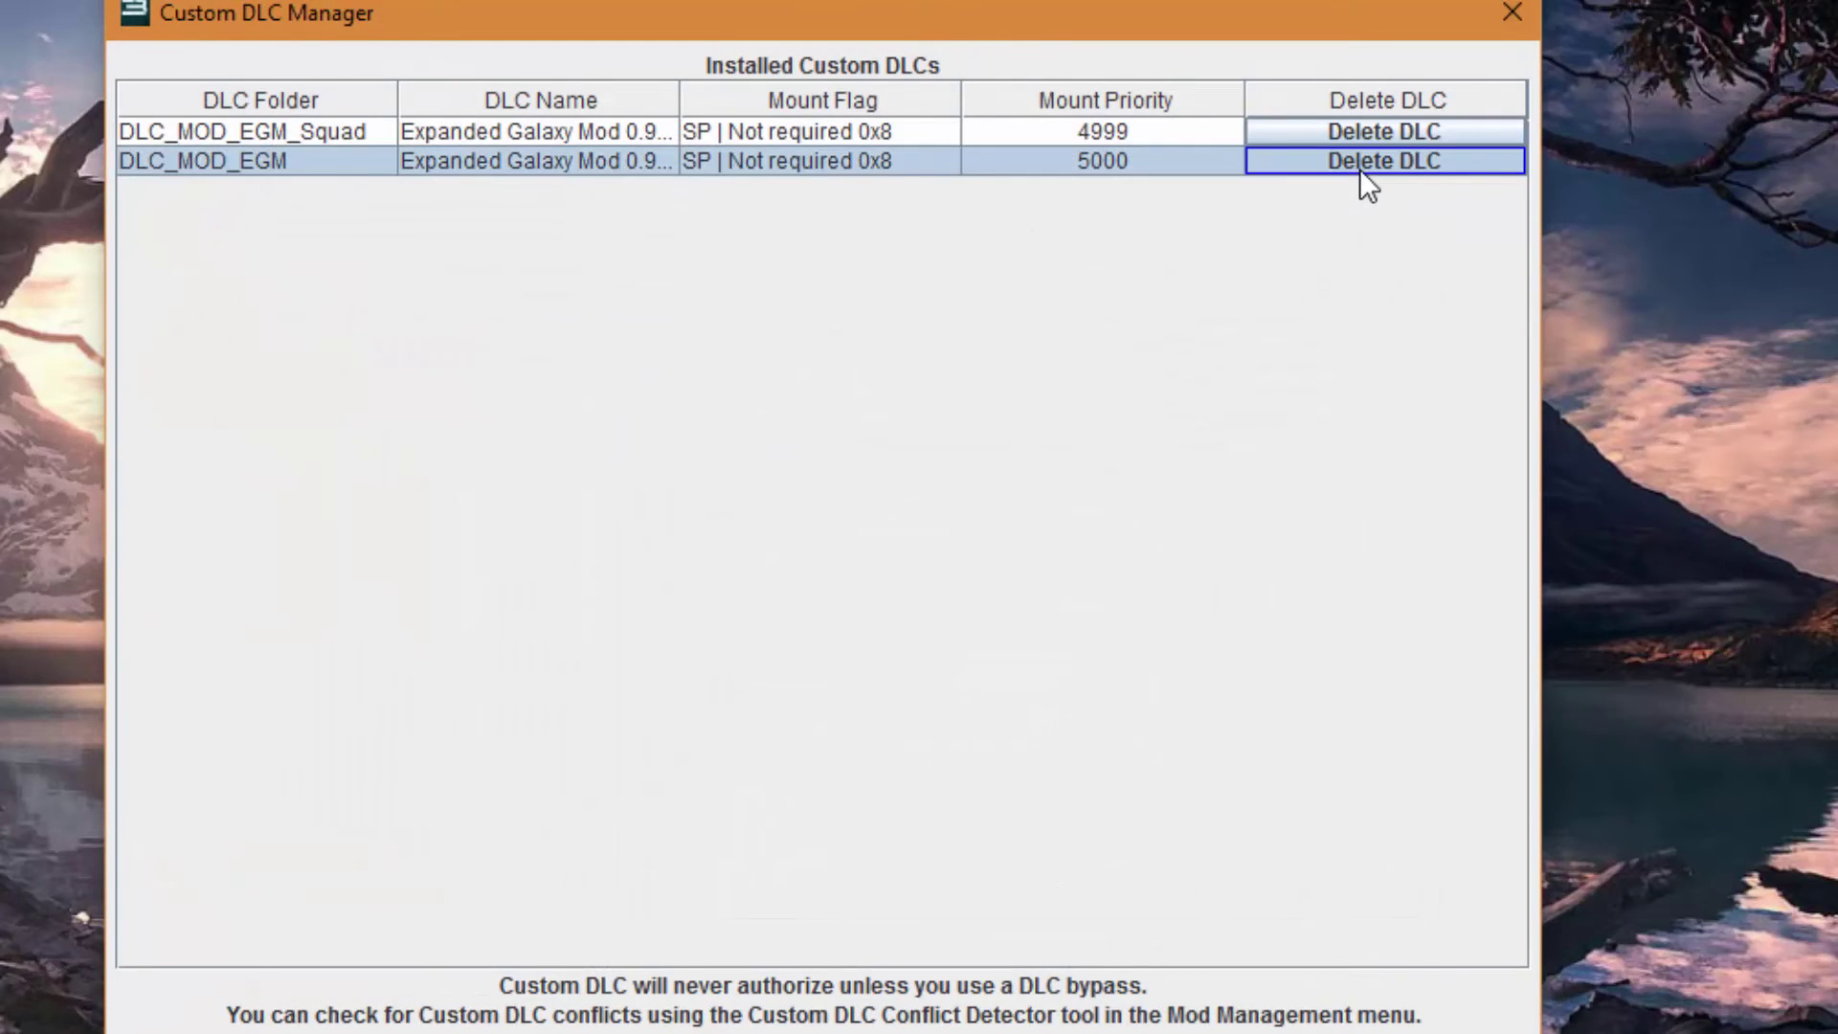
click(1388, 130)
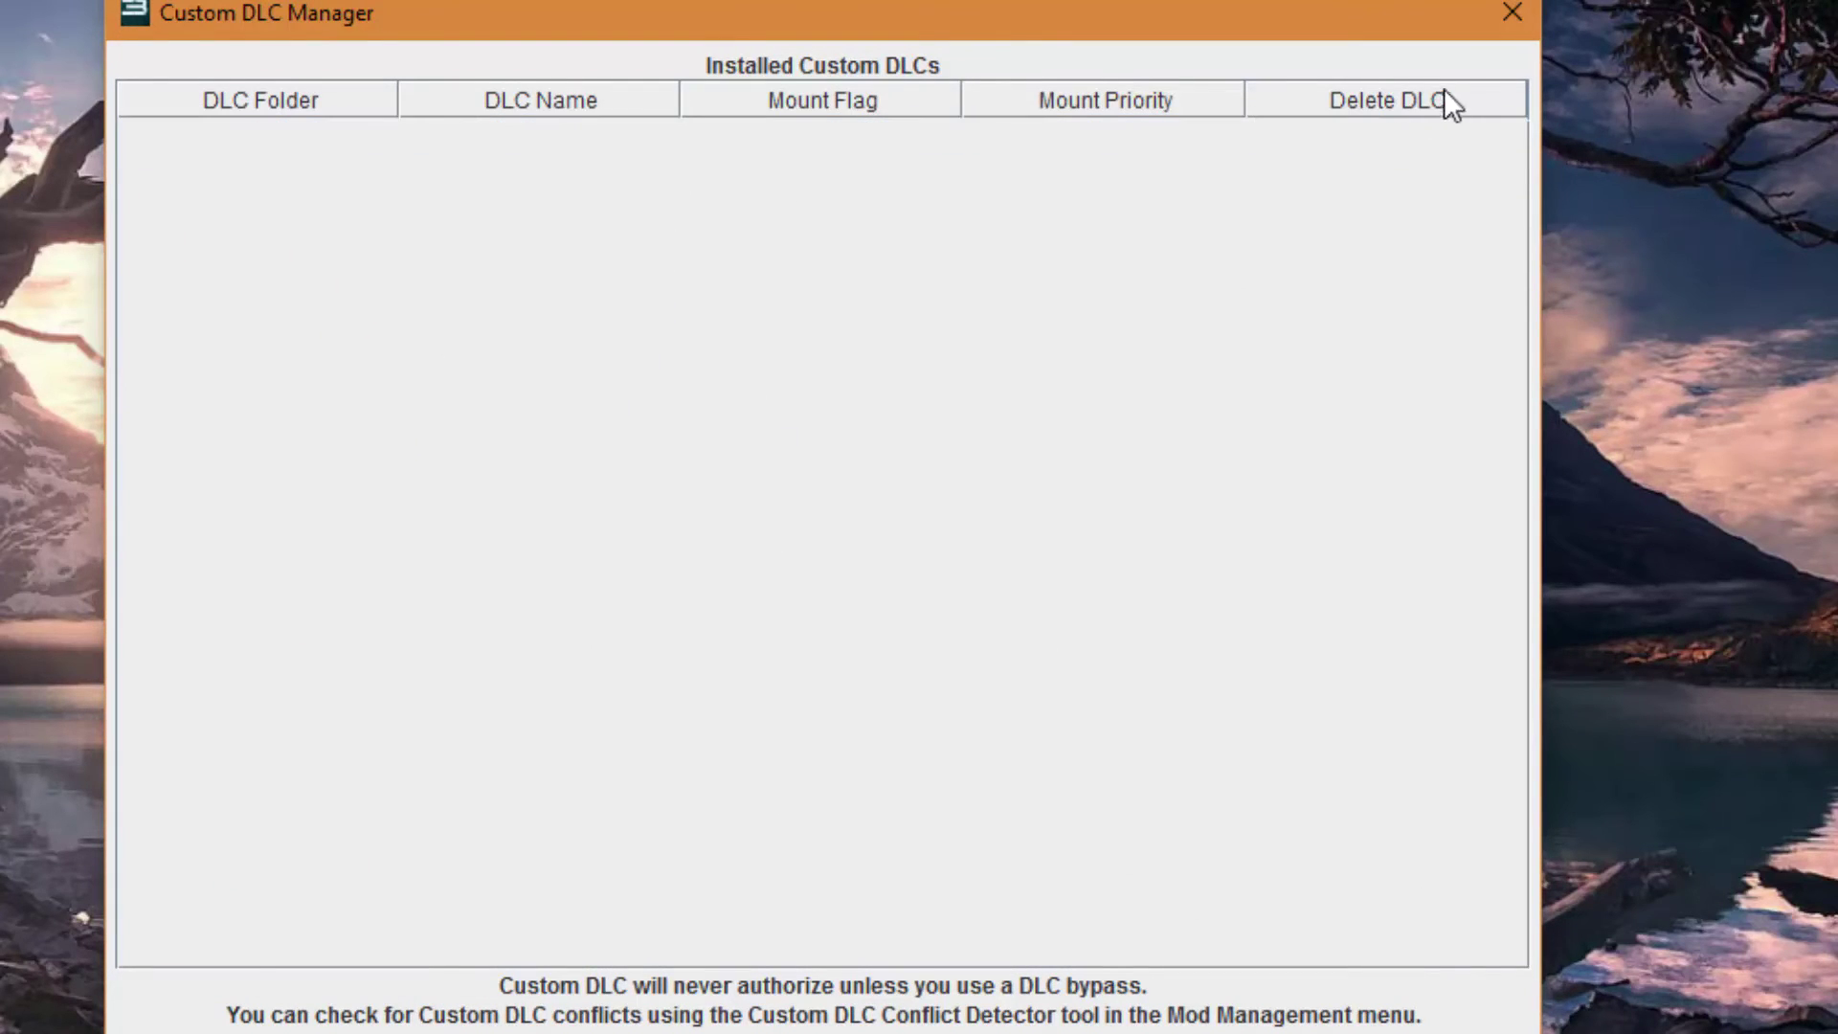
click(1510, 17)
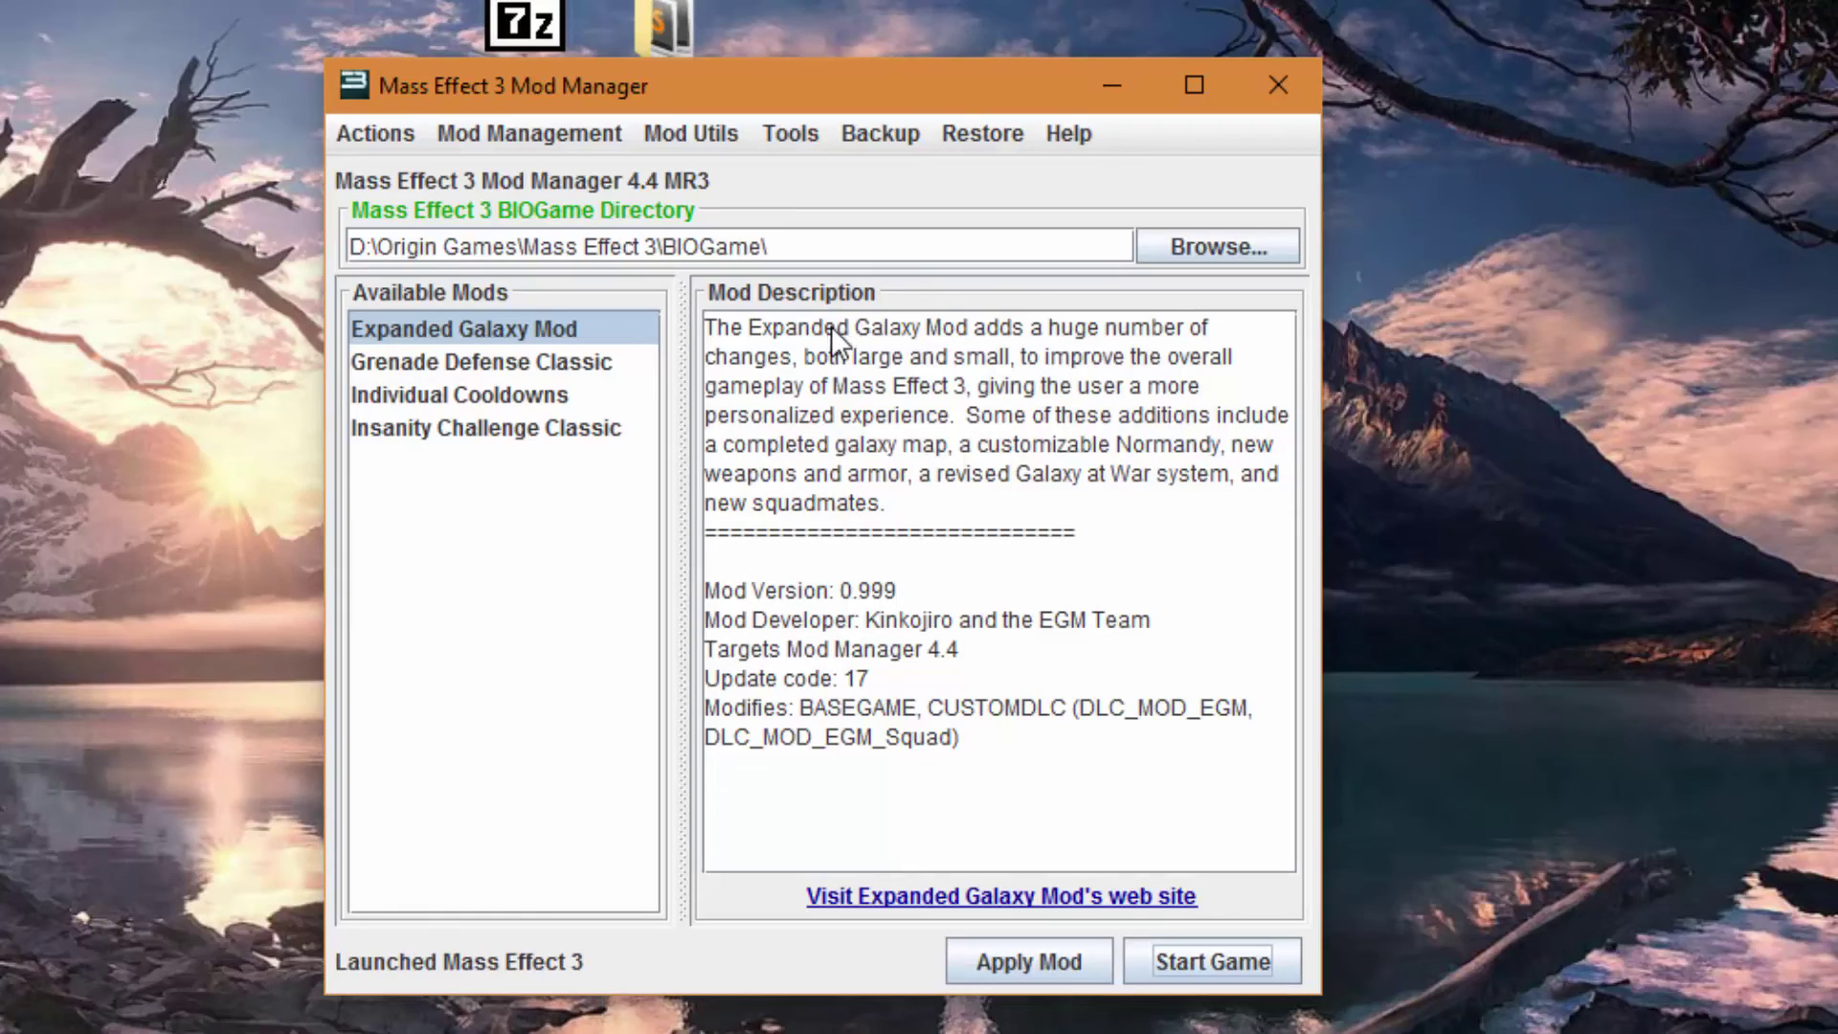